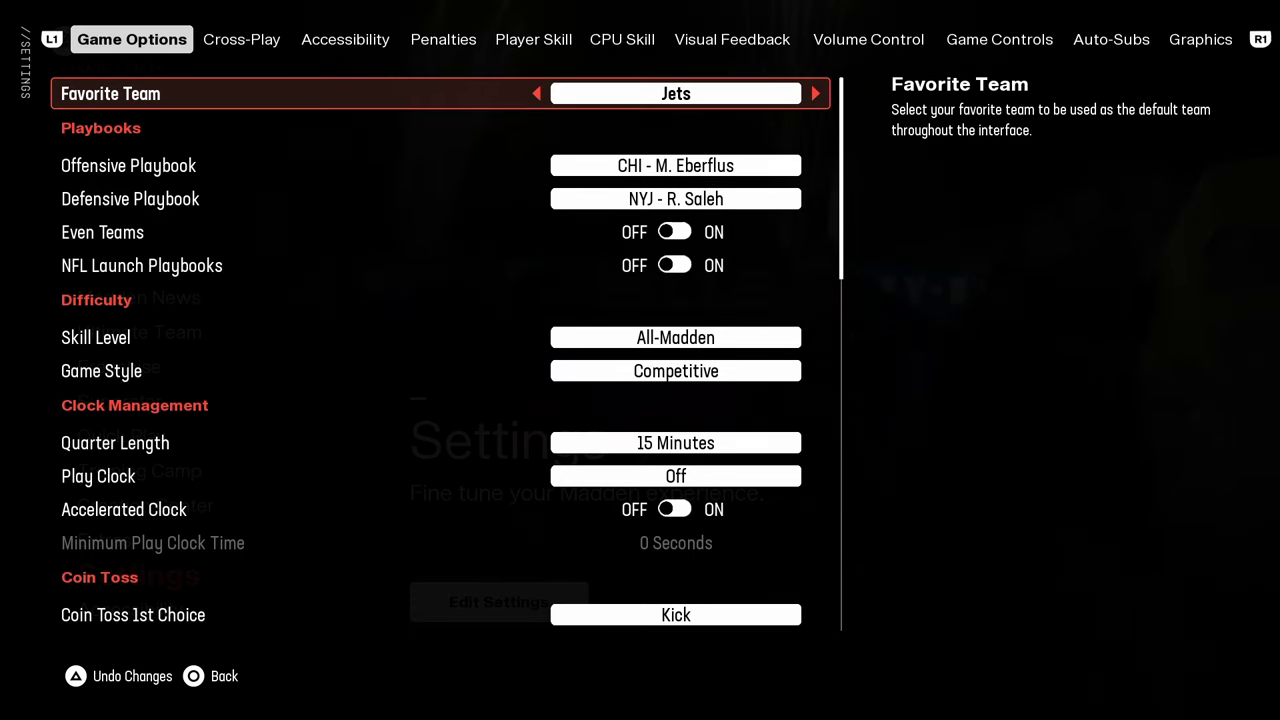
# Examine the default offensive and defensive playbook choices in the game options.
pyautogui.press('Down')
pyautogui.press('Down')
pyautogui.press('Up')
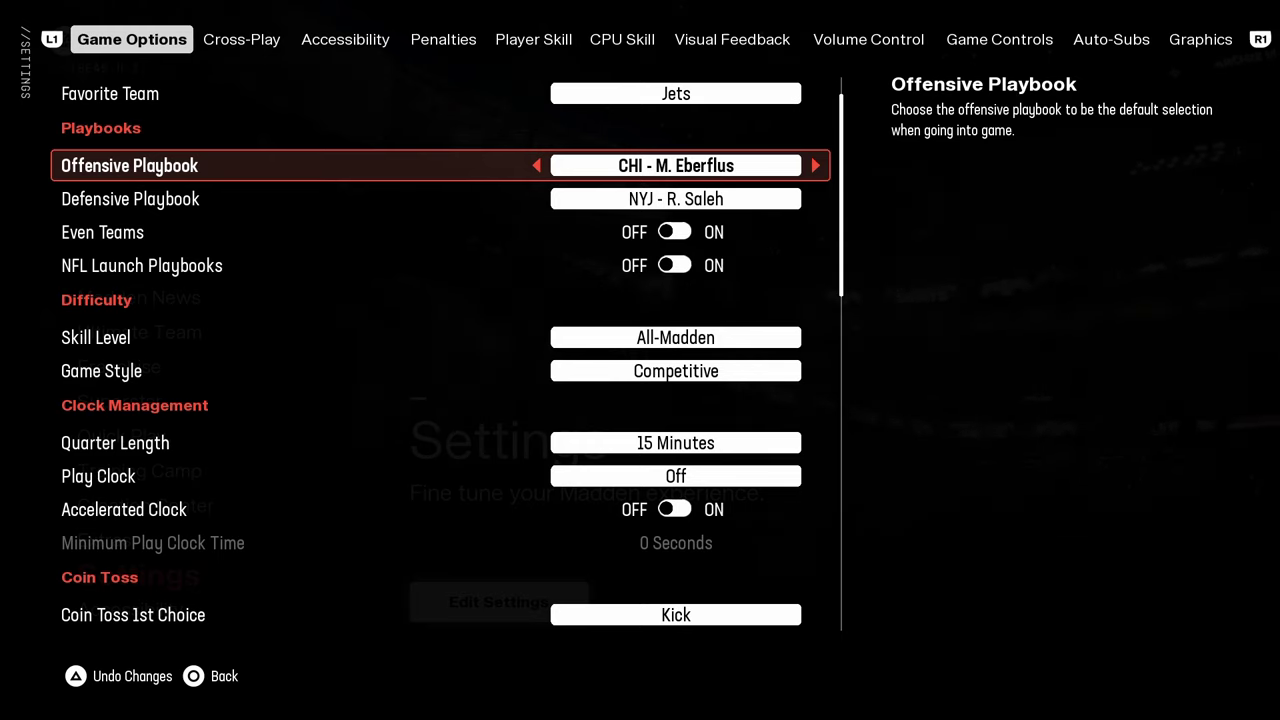
pyautogui.press('Down')
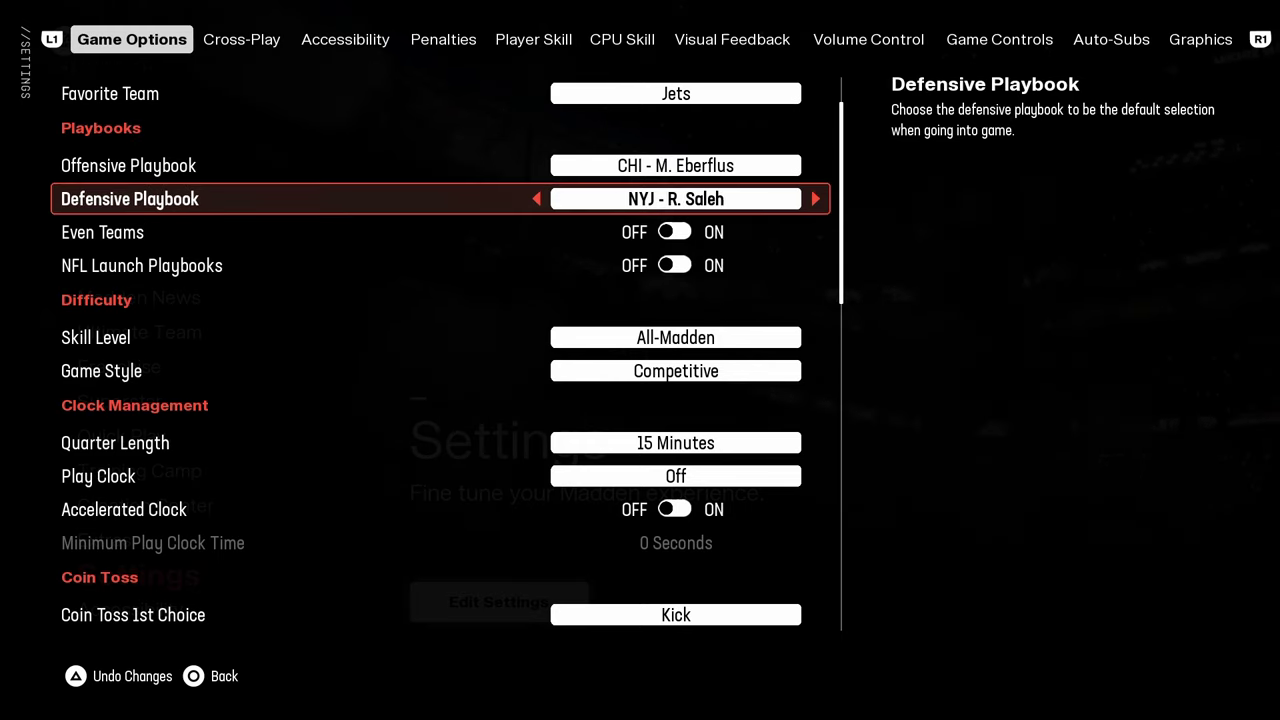
pyautogui.press('Up')
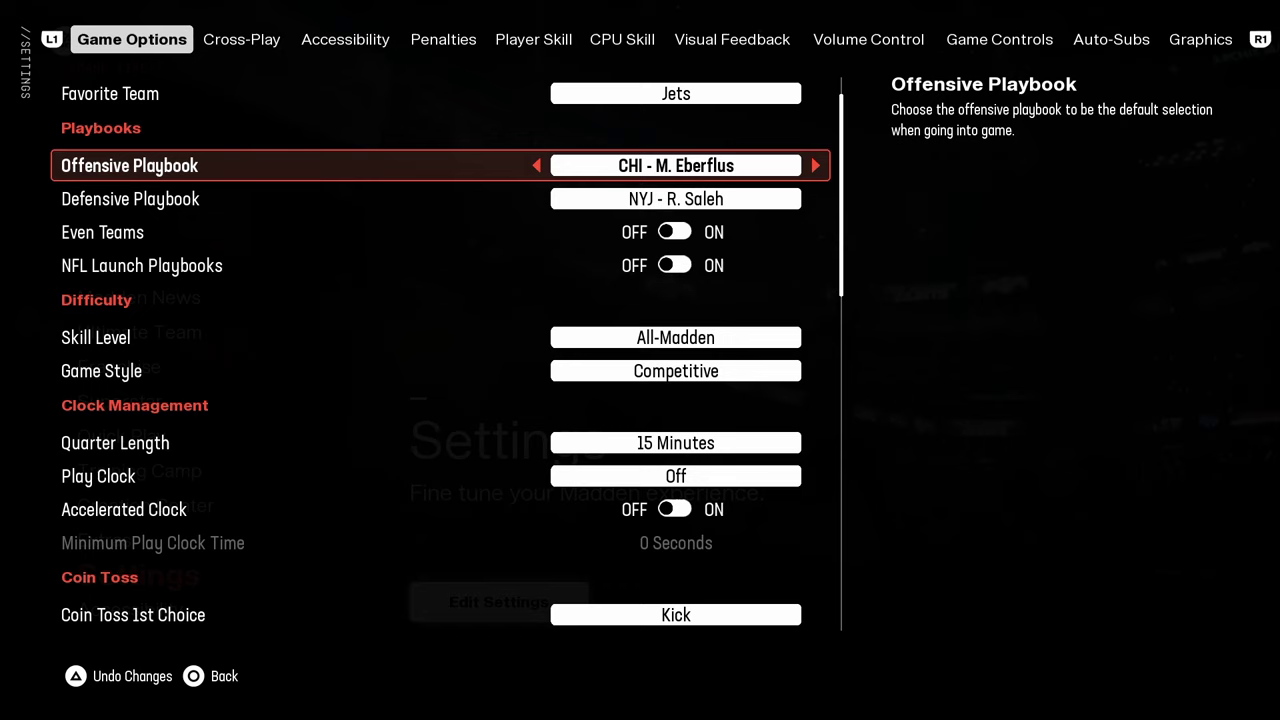
pyautogui.press('Down')
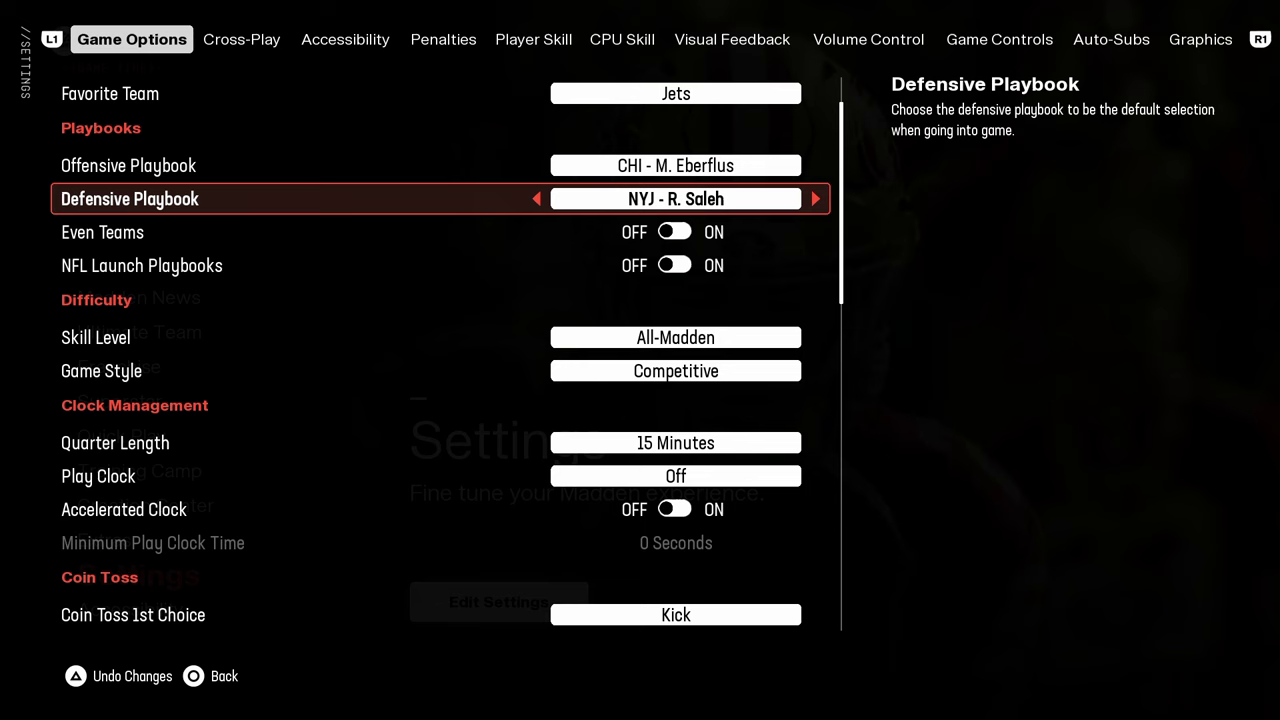
# Review the skill level, game style and quarter length in the game options.
pyautogui.press('Down')
pyautogui.press('Down')
pyautogui.press('Down')
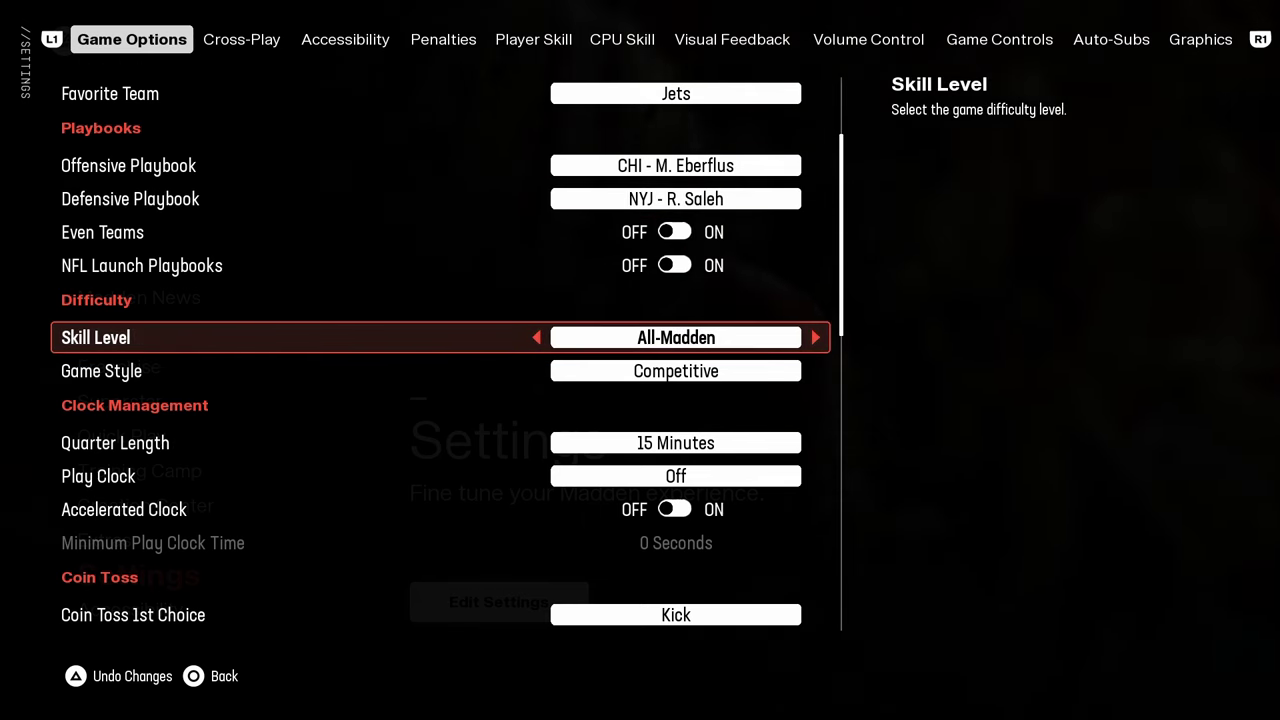
pyautogui.press('Down')
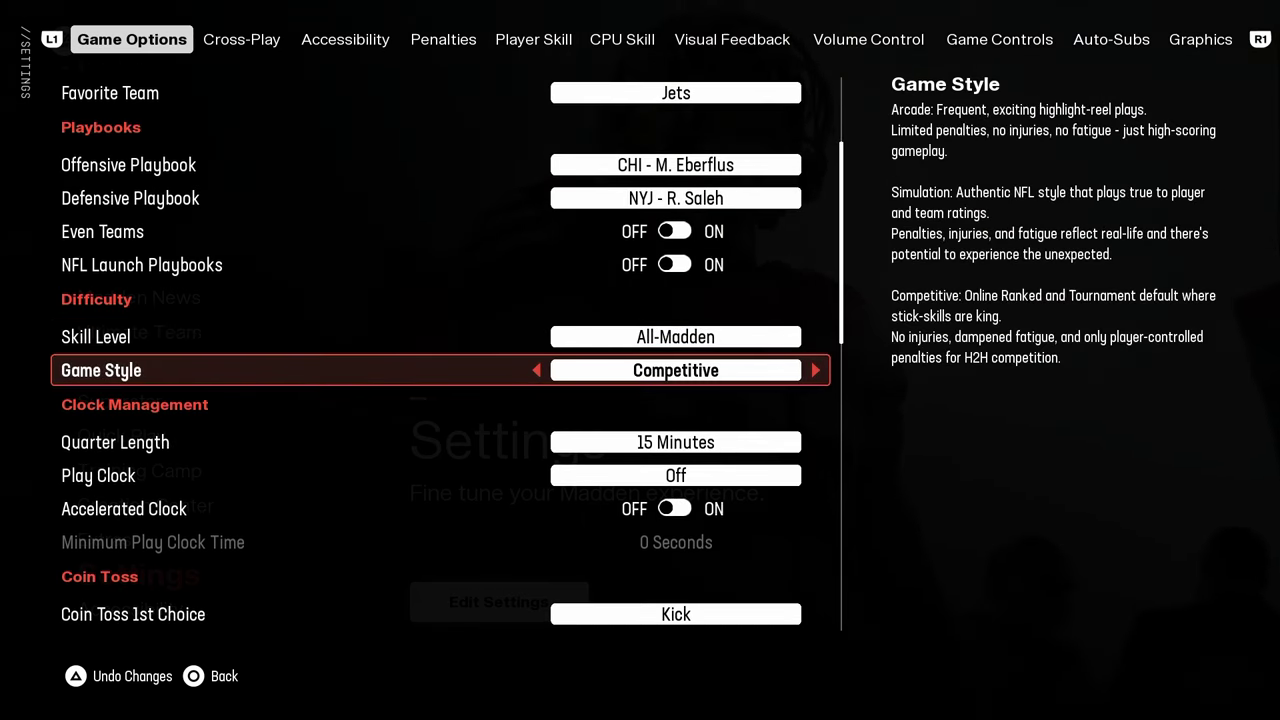
pyautogui.press('Down')
pyautogui.press('Down')
pyautogui.press('Down')
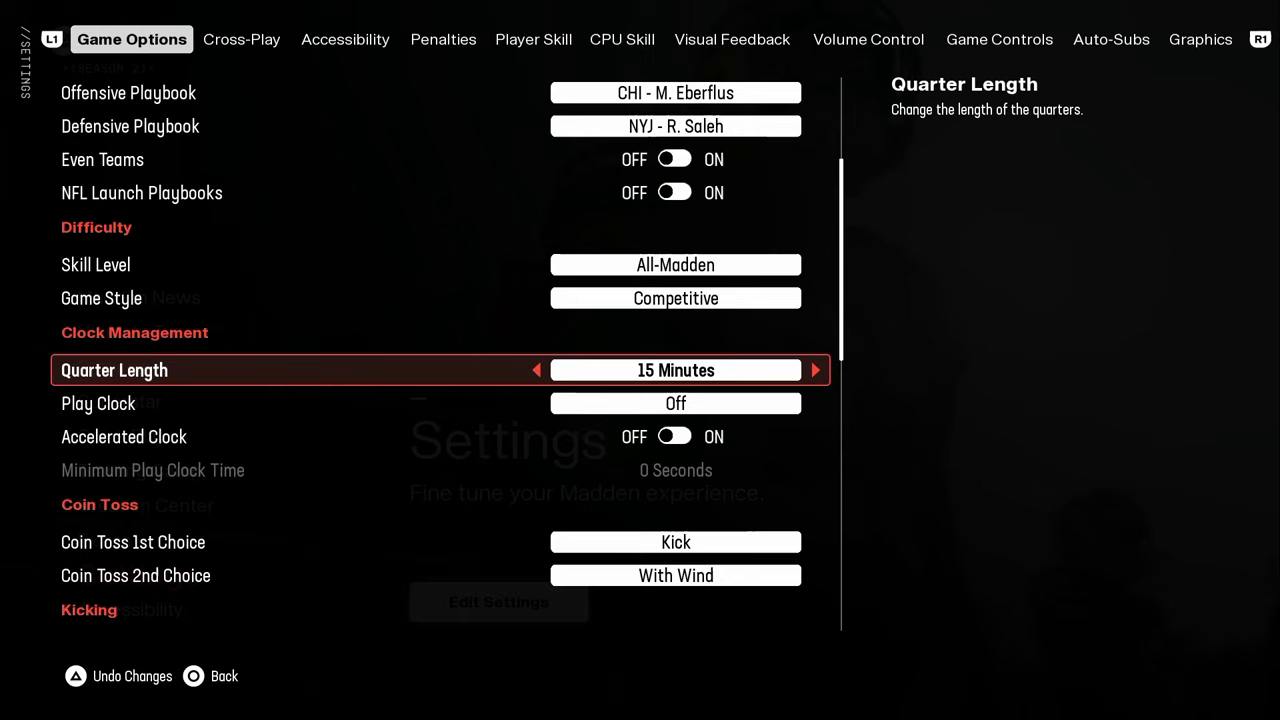
# Review the coin toss choices, kick meter style and kicking control scheme.
pyautogui.press('Down')
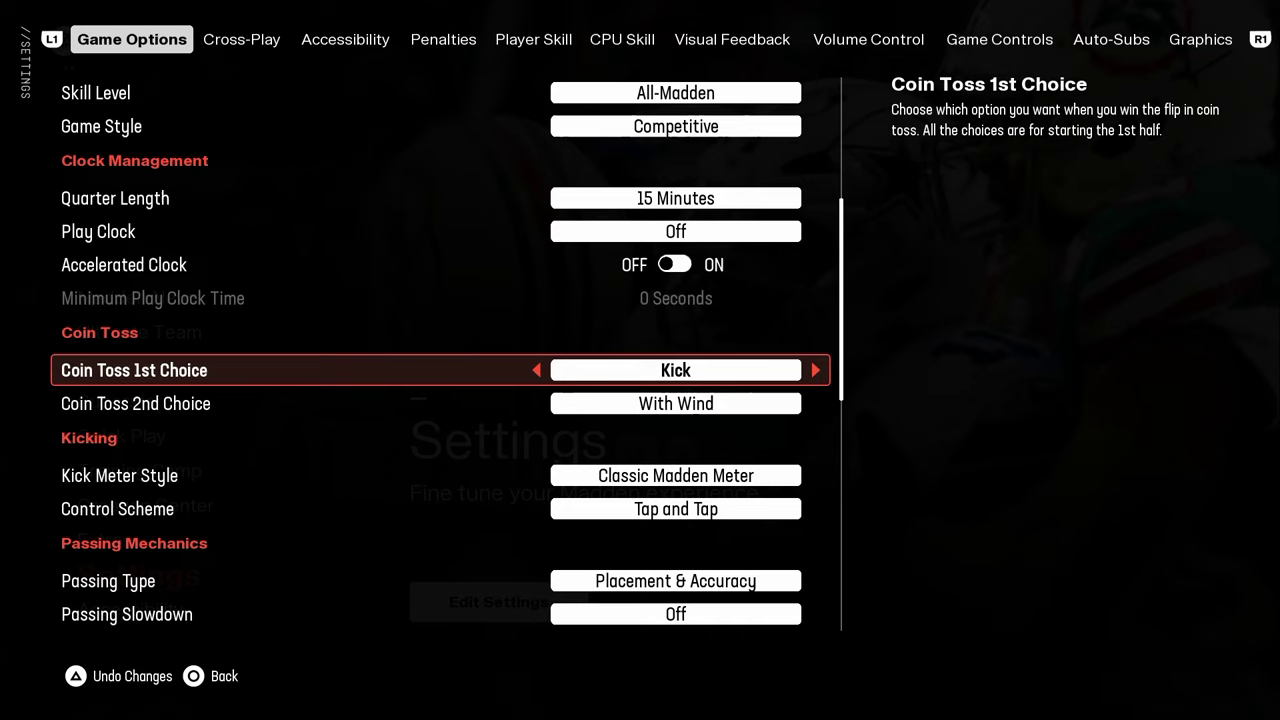
pyautogui.press('Down')
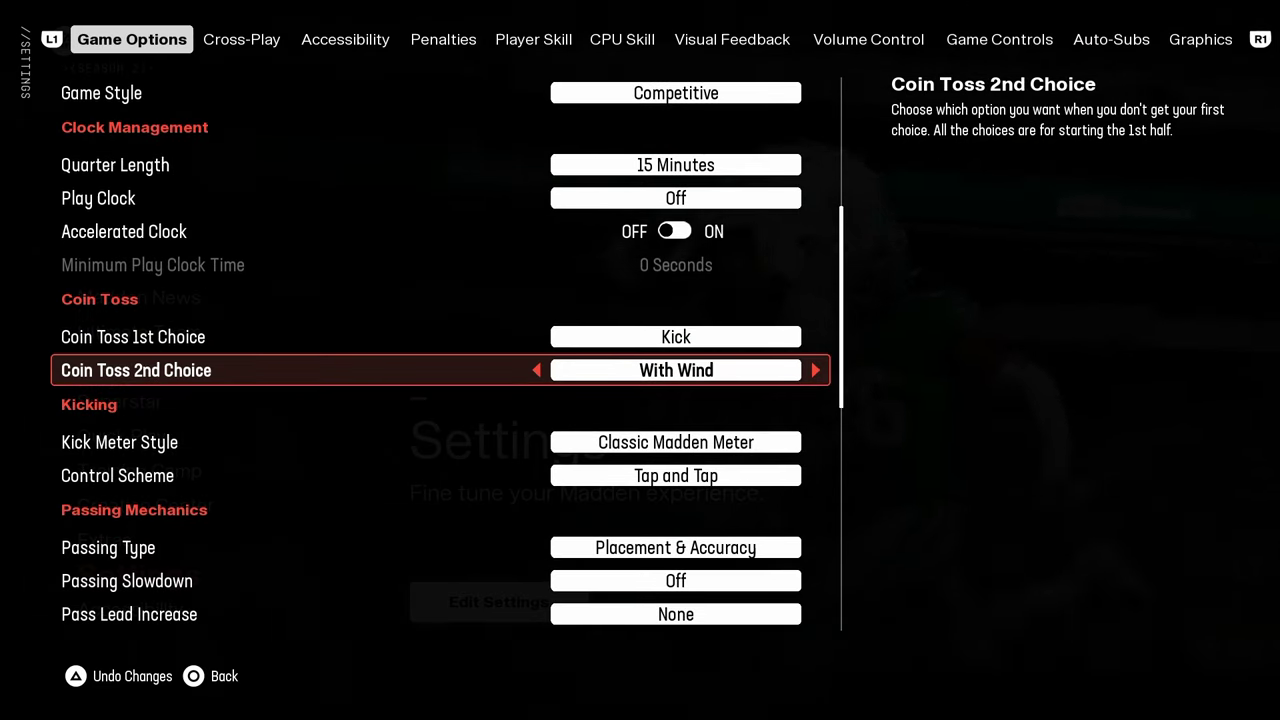
pyautogui.press('Down')
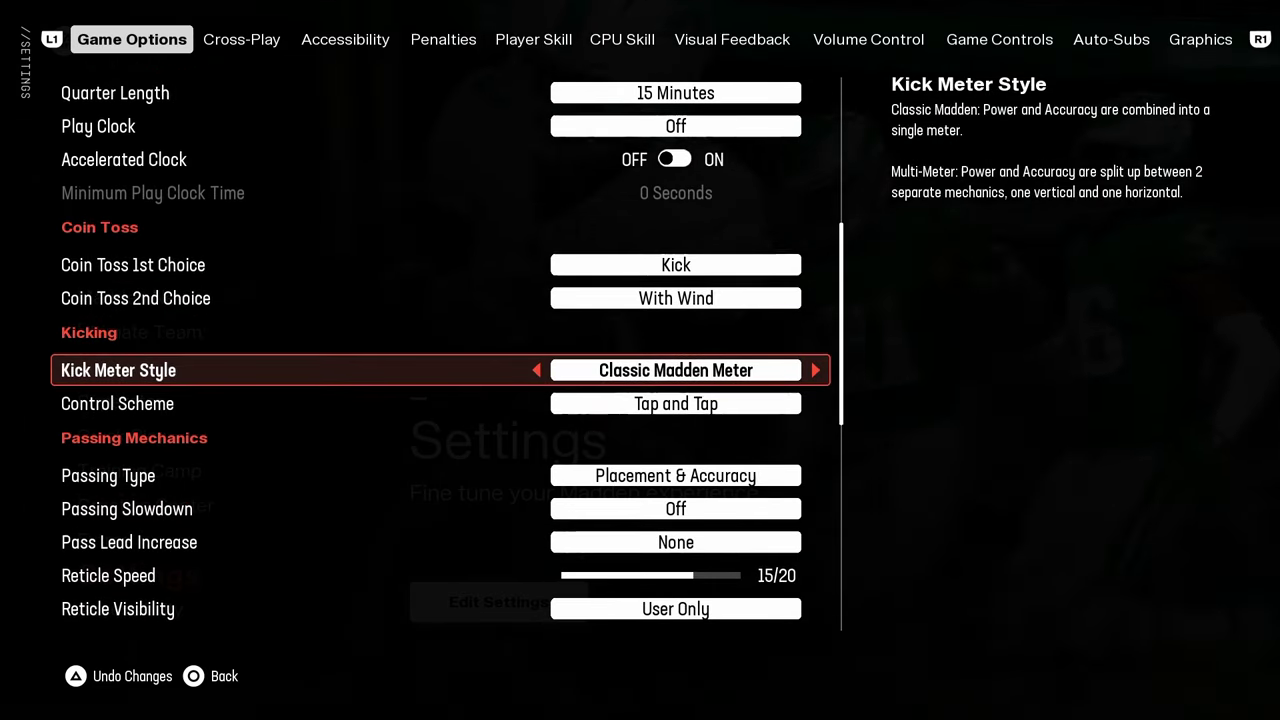
pyautogui.press('Down')
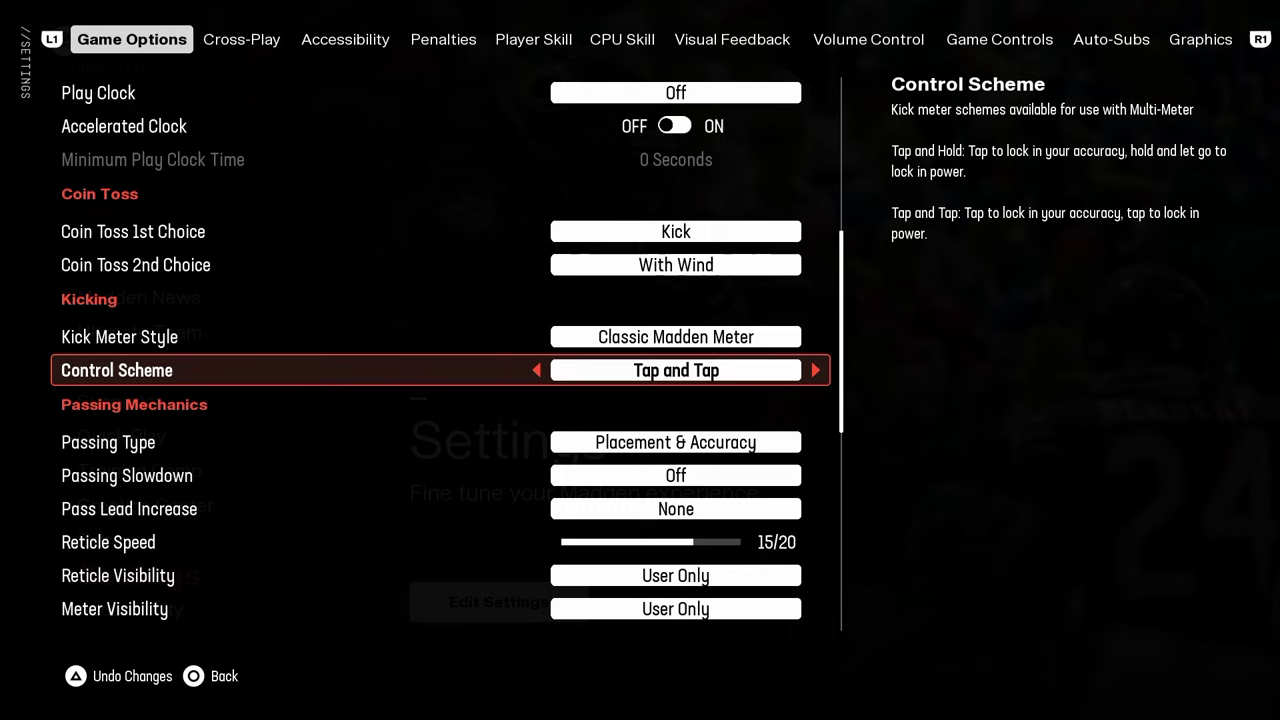
# Examine the passing mechanics, from passing type to meter visibility, and the hit stick feedback options.
pyautogui.press('Down')
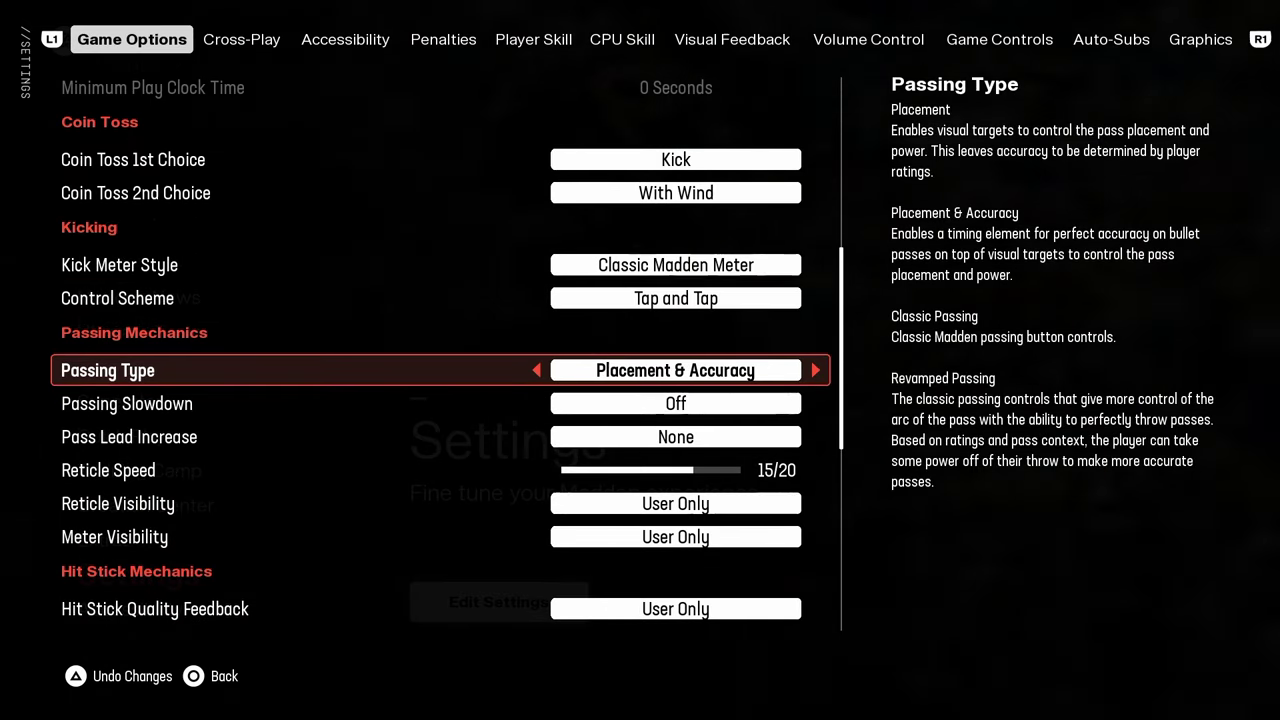
pyautogui.press('Down')
pyautogui.press('Down')
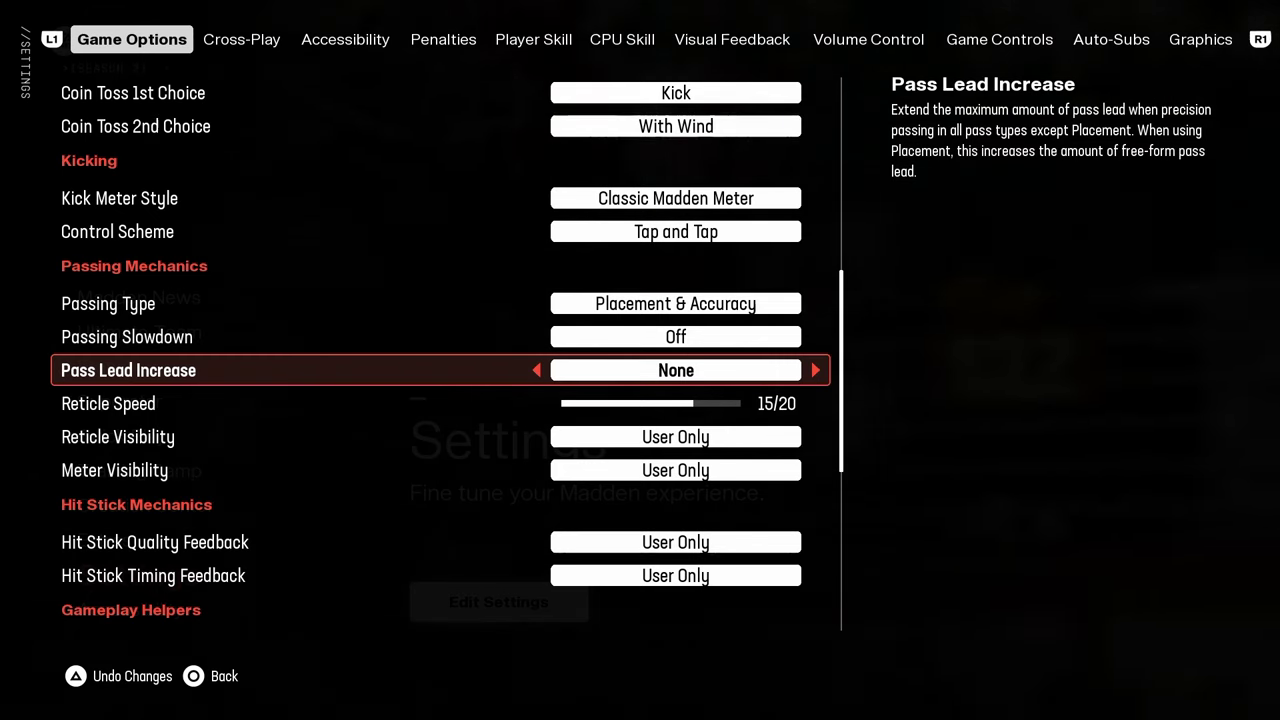
pyautogui.press('Down')
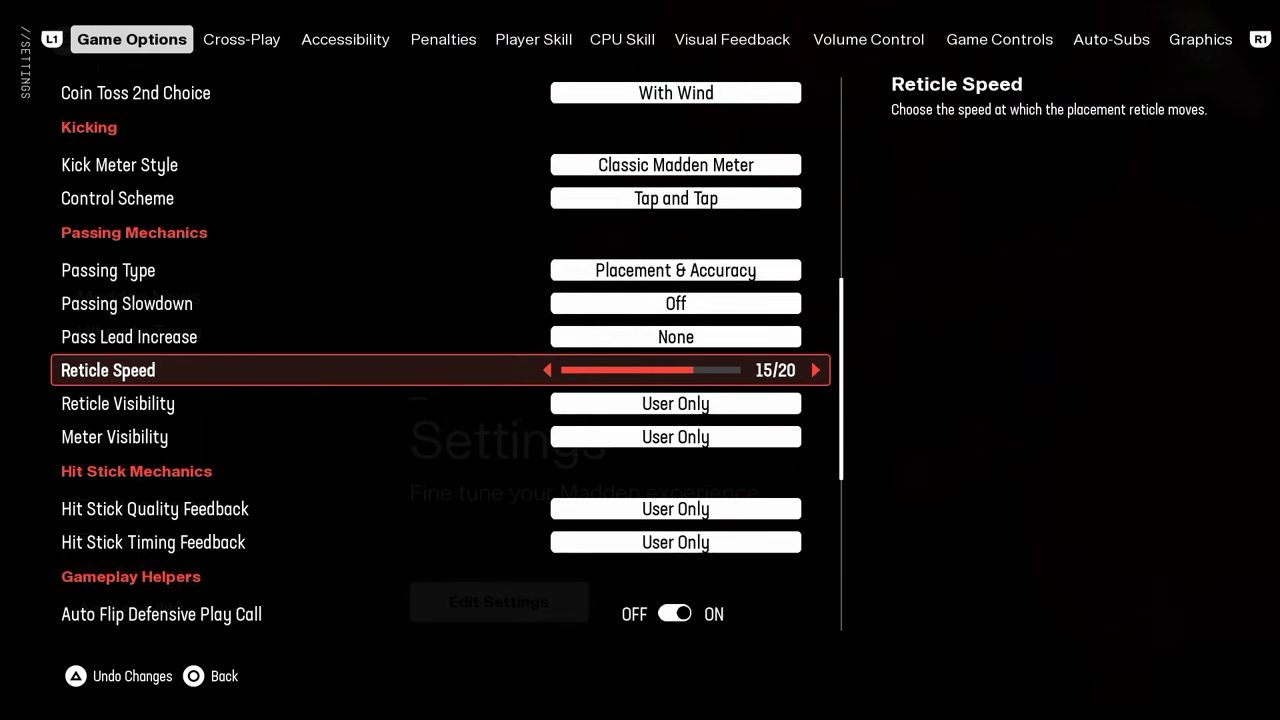
pyautogui.press('Down')
pyautogui.press('Down')
pyautogui.press('Down')
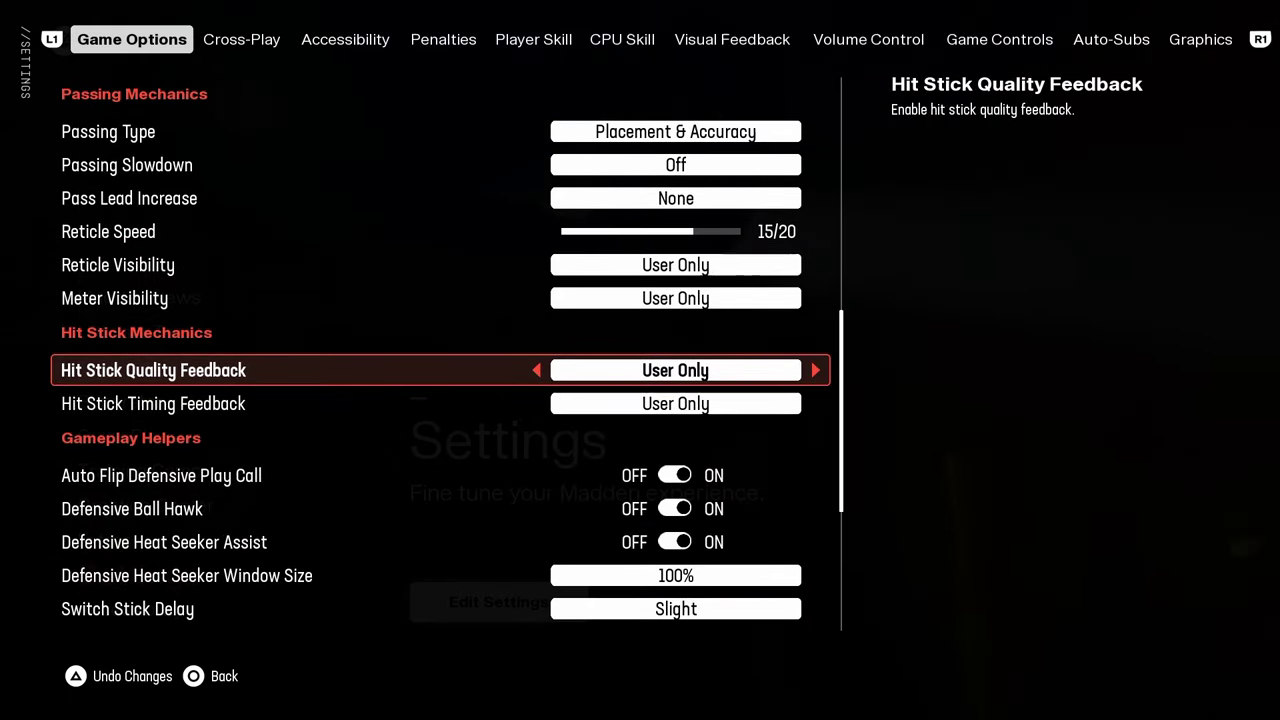
pyautogui.press('Down')
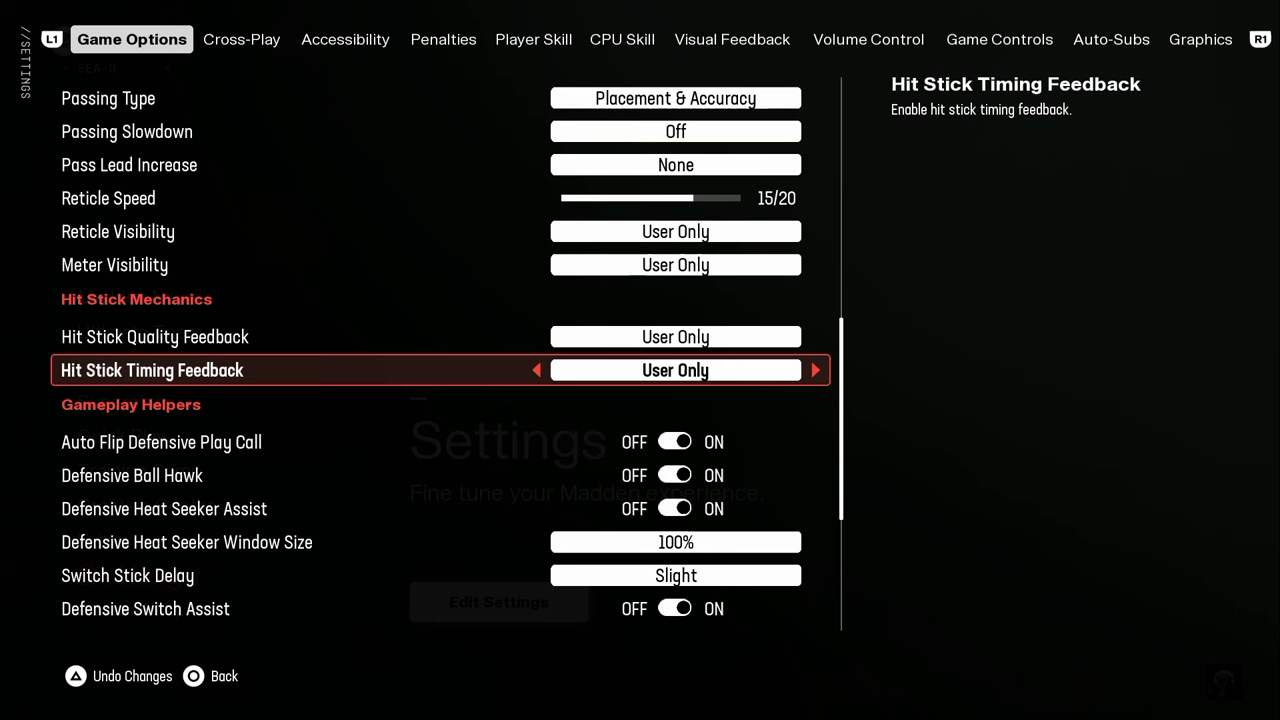
# Review the gameplay helpers from Auto Flip Defensive Play Call through Switch Stick Delay.
pyautogui.press('Down')
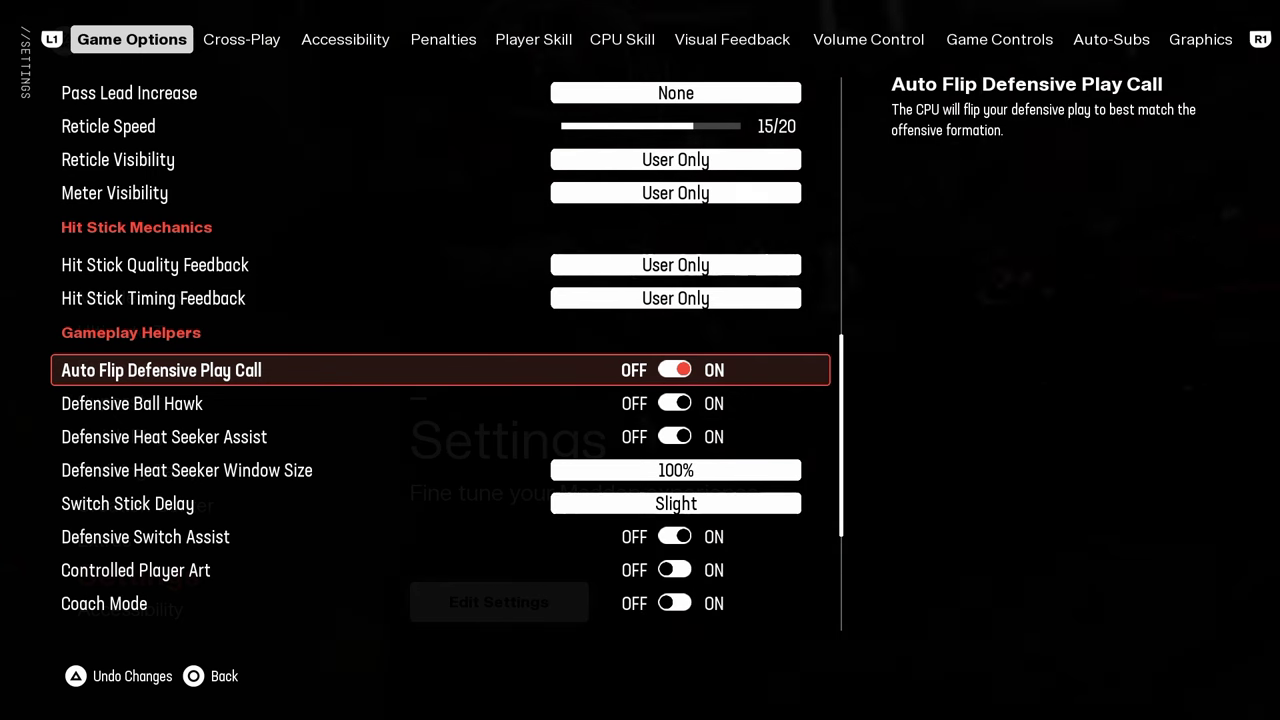
pyautogui.press('Down')
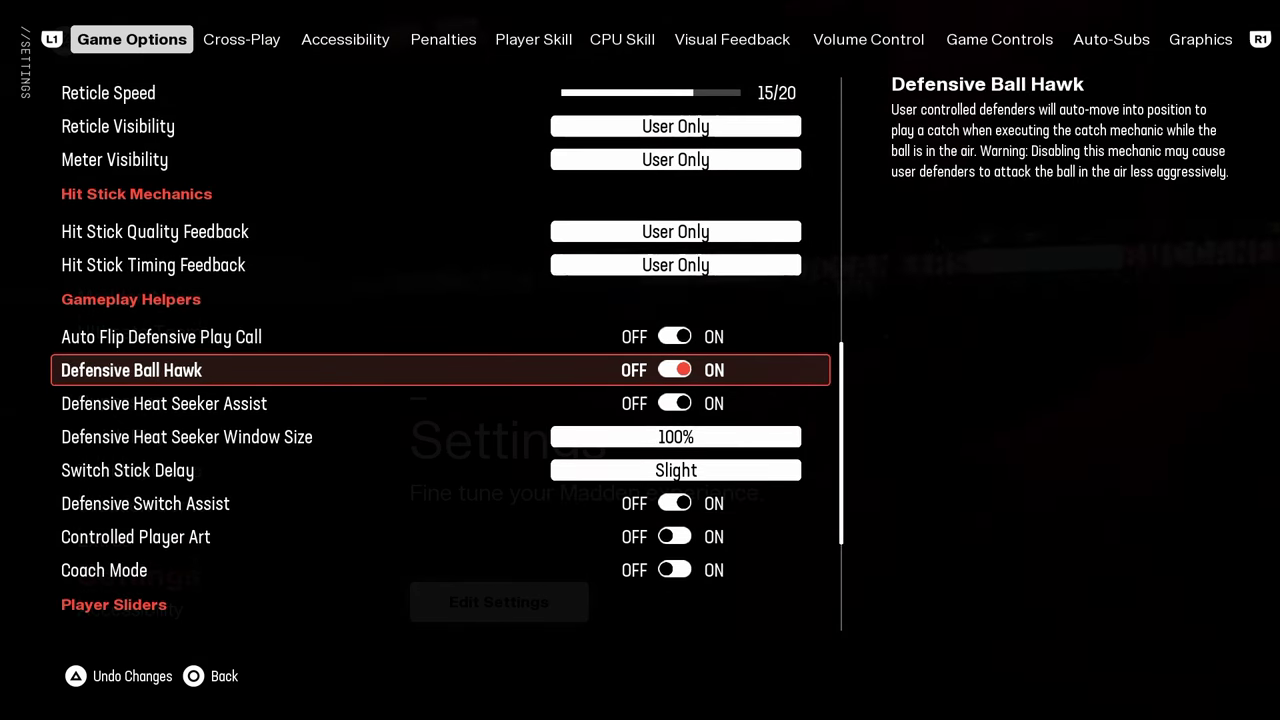
pyautogui.press('Down')
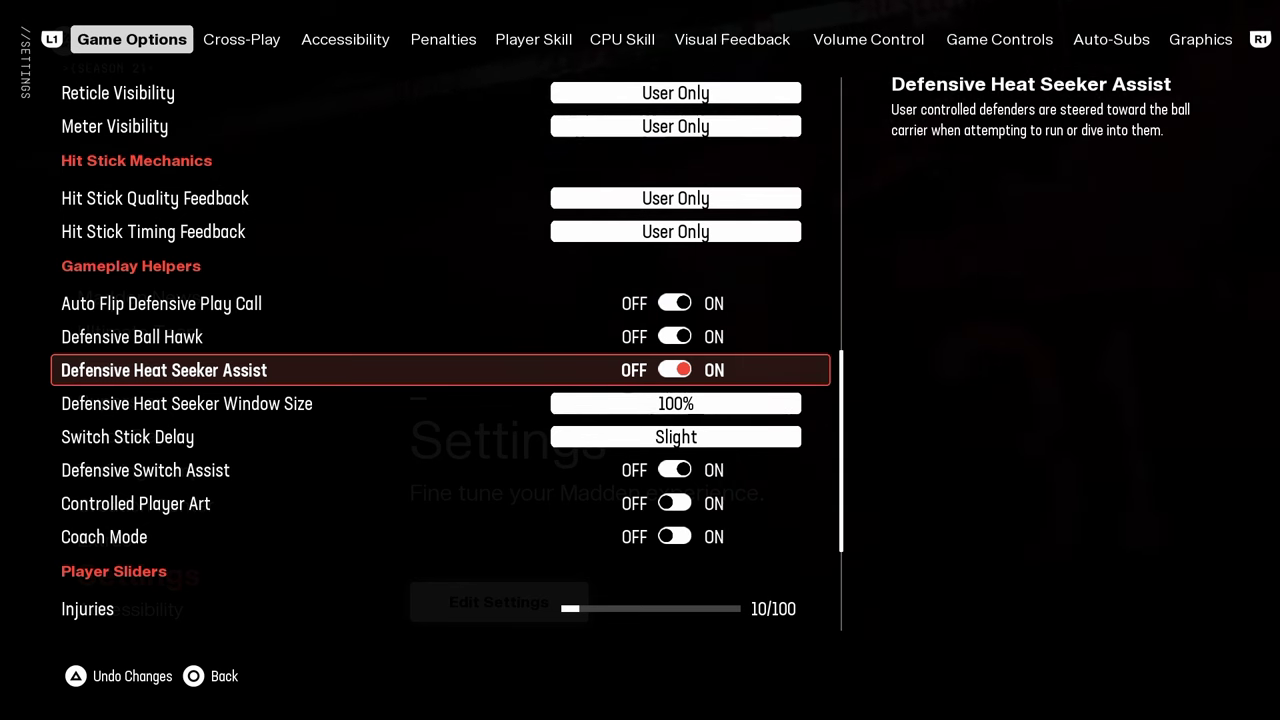
pyautogui.press('Down')
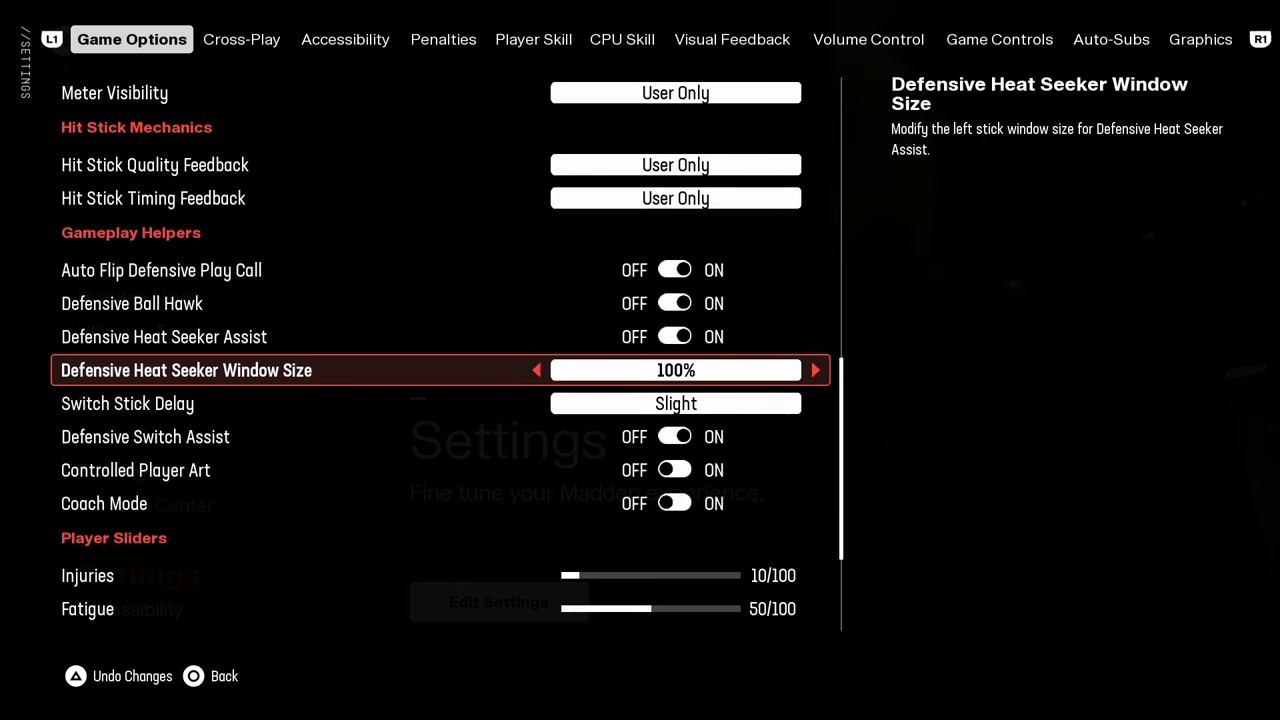
pyautogui.press('Down')
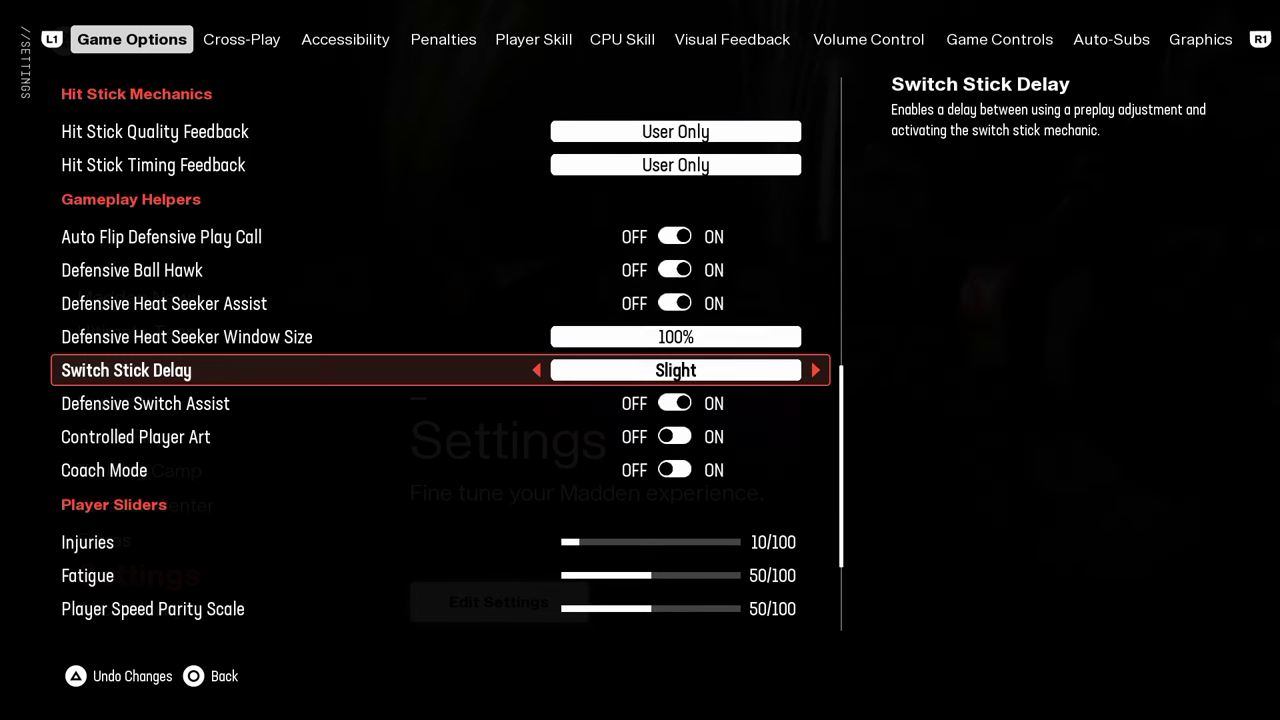
pyautogui.press('Down')
pyautogui.press('Up')
pyautogui.press('Down')
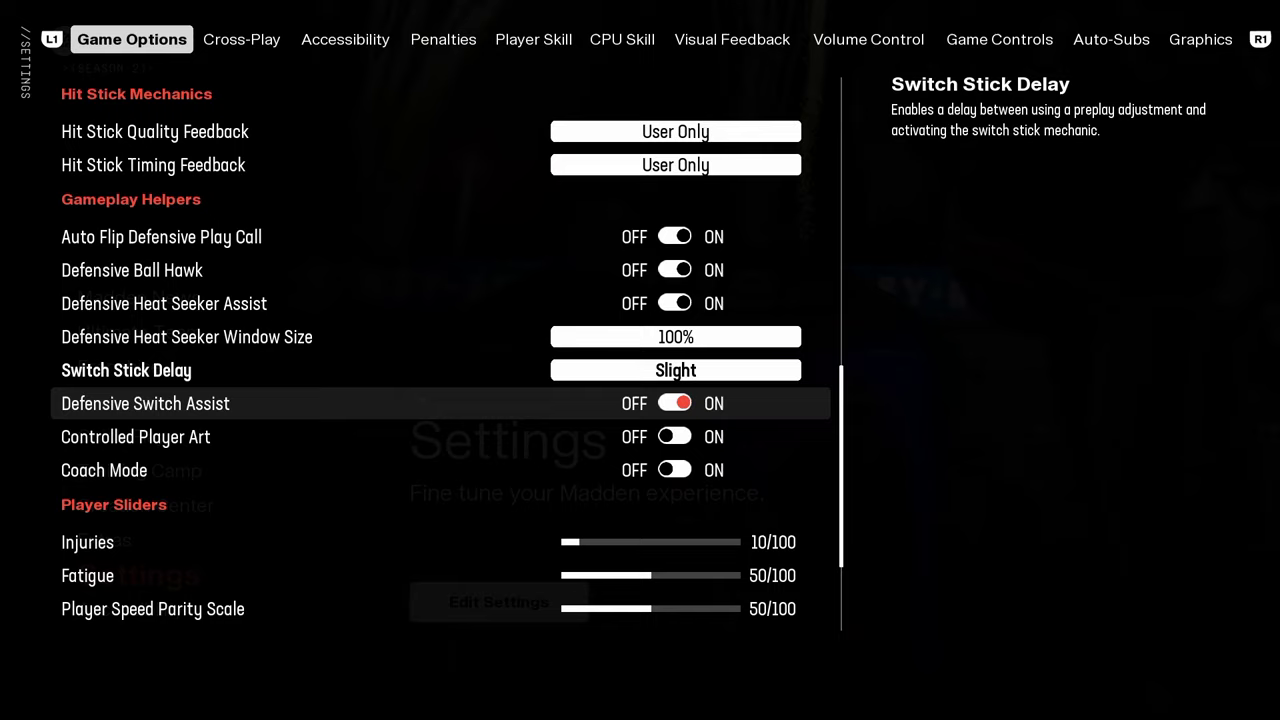
pyautogui.press('Up')
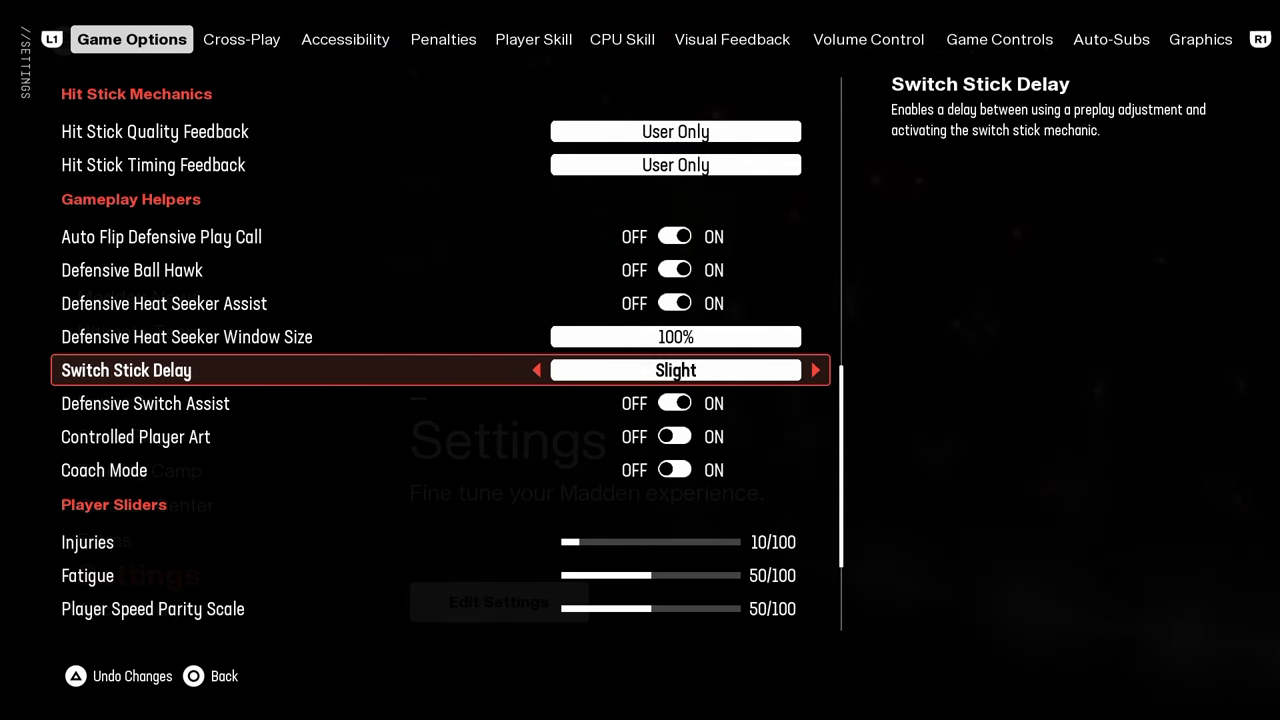
# Check the Cross-Play setting and look through the Accessibility options down to Force Off Motion Blur.
pyautogui.press('e')
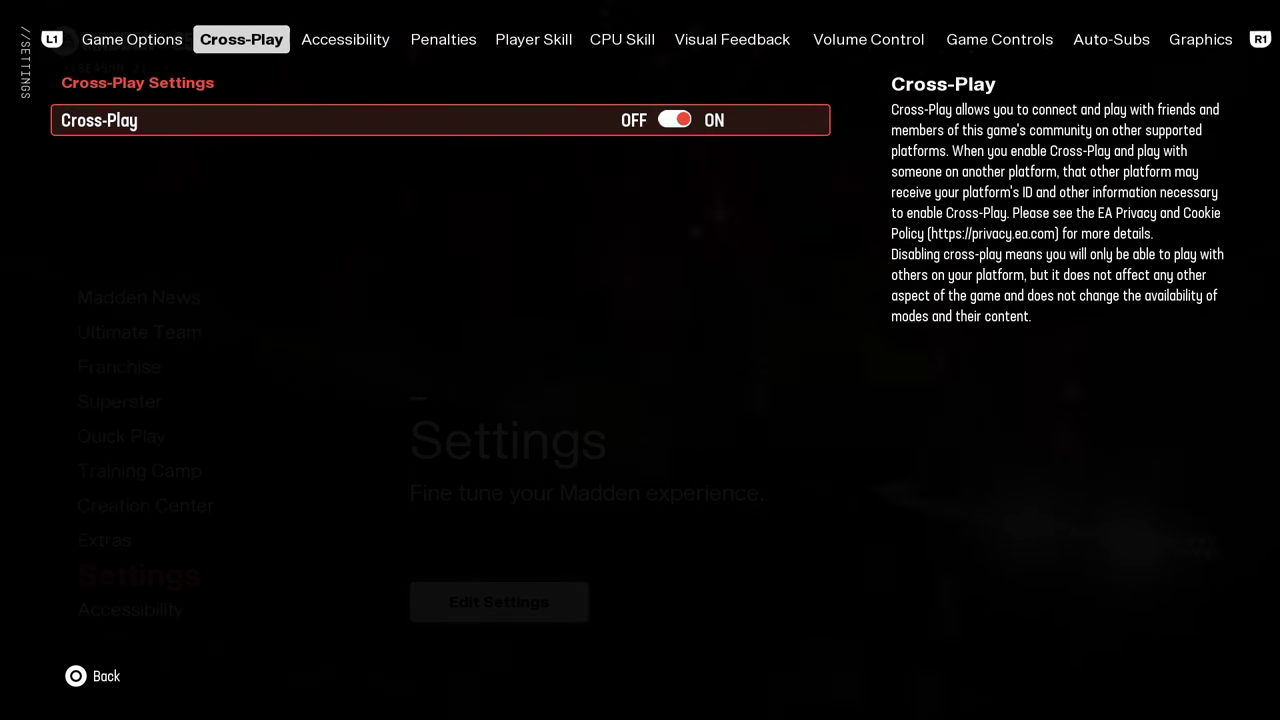
pyautogui.press('Right')
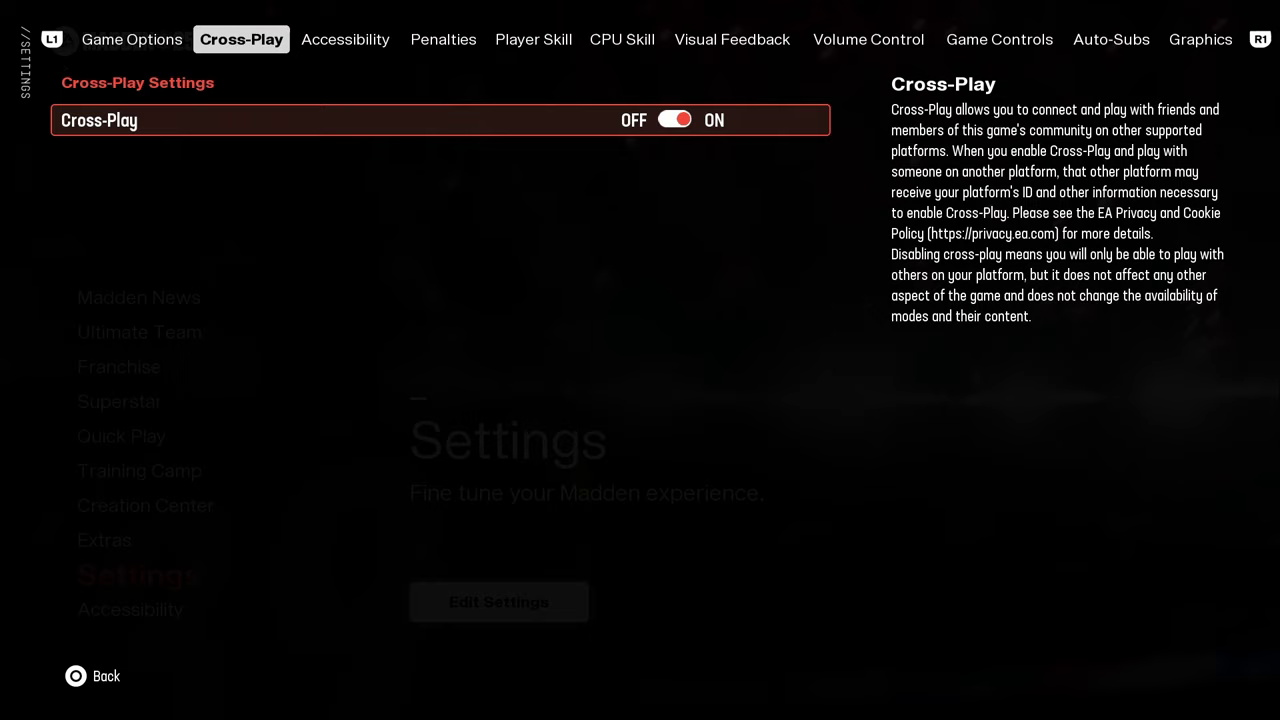
pyautogui.press('e')
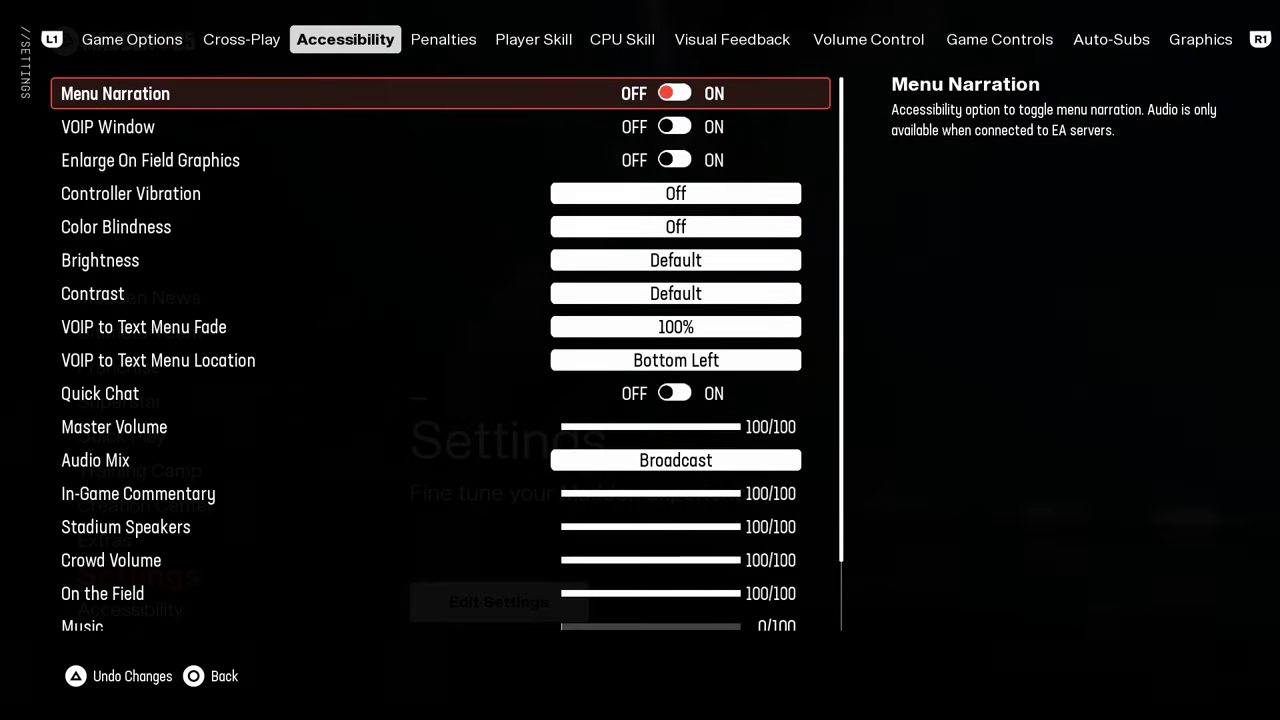
pyautogui.press('Down')
pyautogui.press('Down')
pyautogui.press('Down')
pyautogui.press('Down')
pyautogui.press('Down')
pyautogui.press('Down')
pyautogui.press('Down')
pyautogui.press('Down')
pyautogui.press('Down')
pyautogui.press('Down')
pyautogui.press('Down')
pyautogui.press('Down')
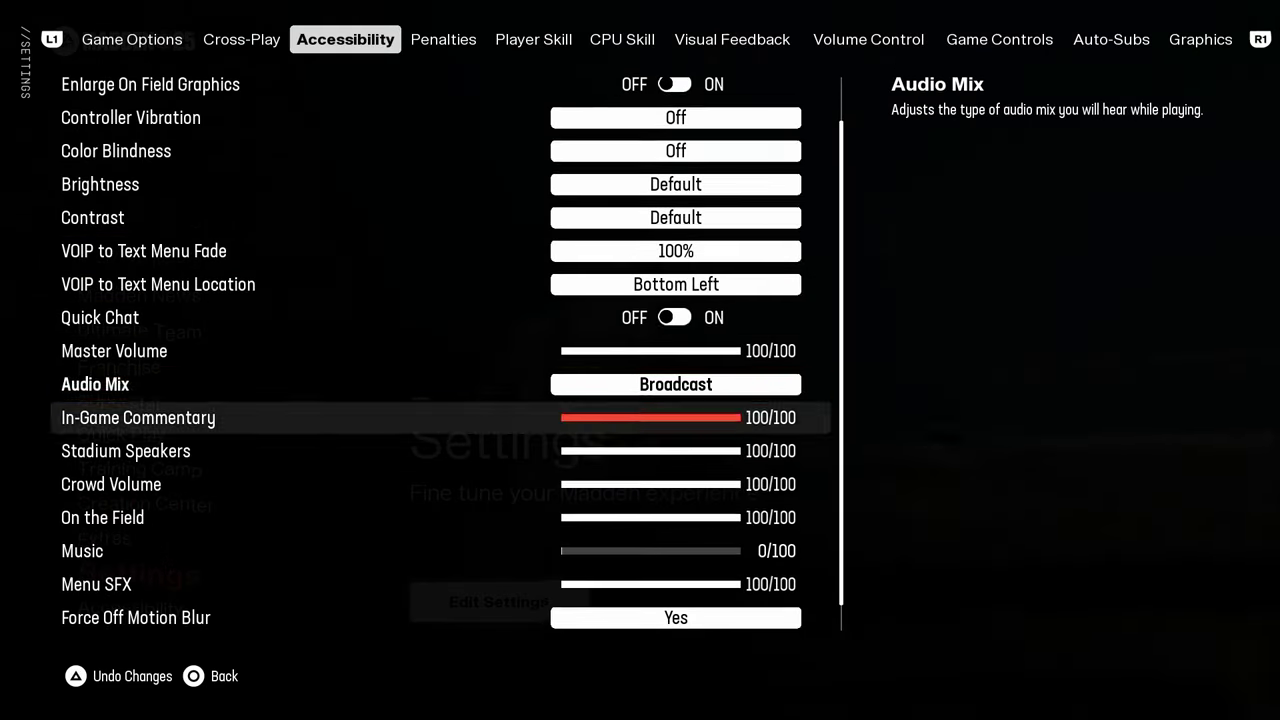
pyautogui.press('Down')
pyautogui.press('Down')
pyautogui.press('Down')
pyautogui.press('Down')
pyautogui.press('Down')
pyautogui.press('Down')
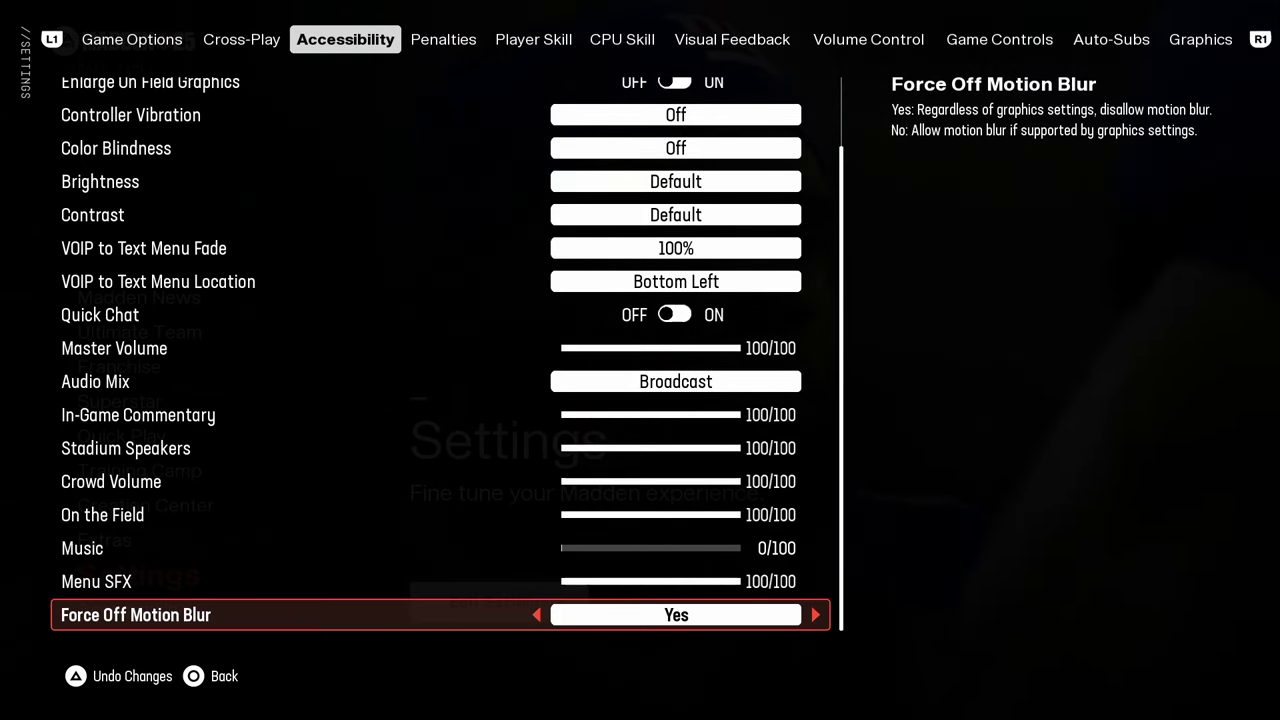
# Look back over the Accessibility audio options from Menu SFX up to Master Volume.
pyautogui.press('Up')
pyautogui.press('Up')
pyautogui.press('Up')
pyautogui.press('Up')
pyautogui.press('Up')
pyautogui.press('Up')
pyautogui.press('Up')
pyautogui.press('Up')
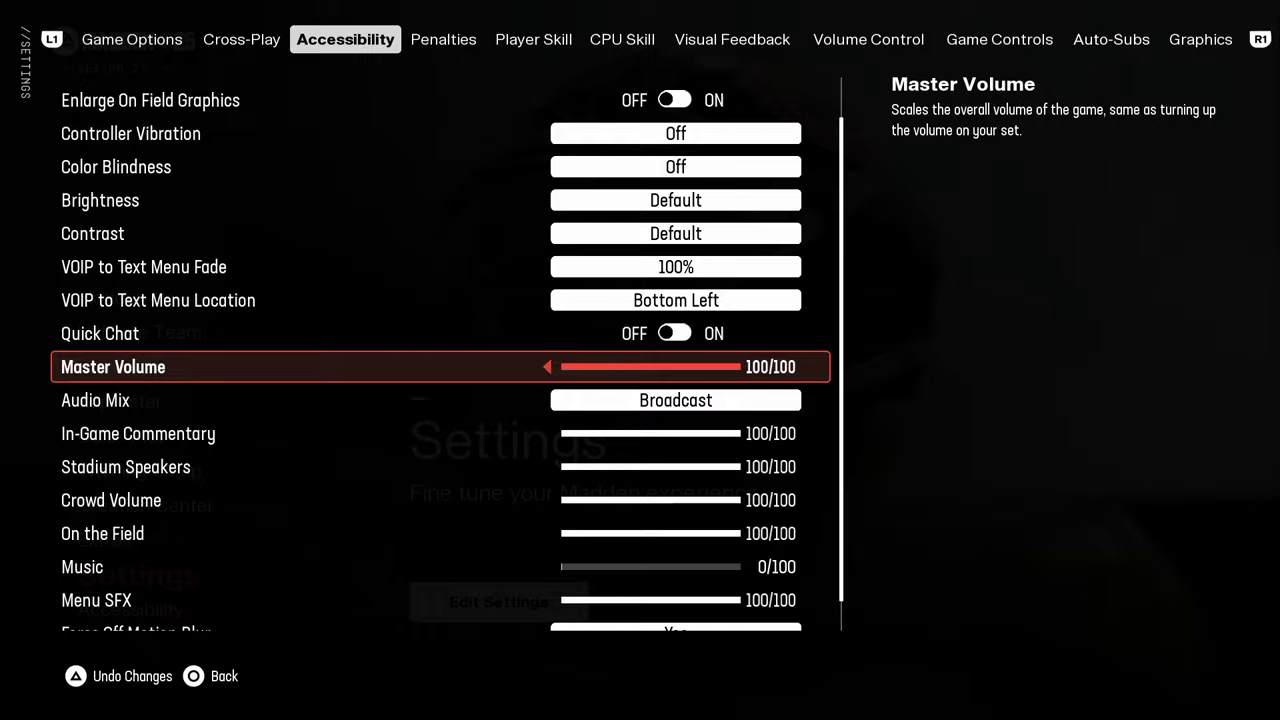
# Open the Visual Feedback settings and review the on-field options down to Coaching Tips.
pyautogui.press('e')
pyautogui.press('e')
pyautogui.press('e')
pyautogui.press('e')
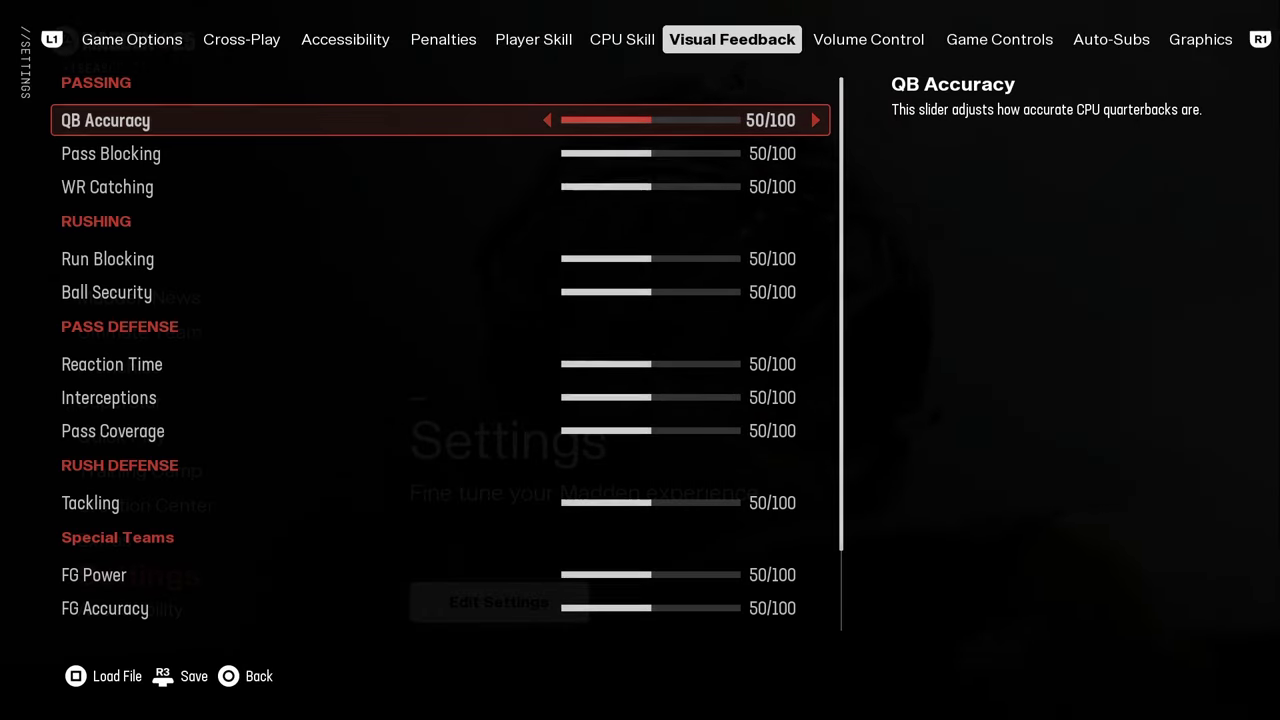
pyautogui.press('Down')
pyautogui.press('Down')
pyautogui.press('Down')
pyautogui.press('Down')
pyautogui.press('Down')
pyautogui.press('Down')
pyautogui.press('Down')
pyautogui.press('Down')
pyautogui.press('Down')
pyautogui.press('Down')
pyautogui.press('Down')
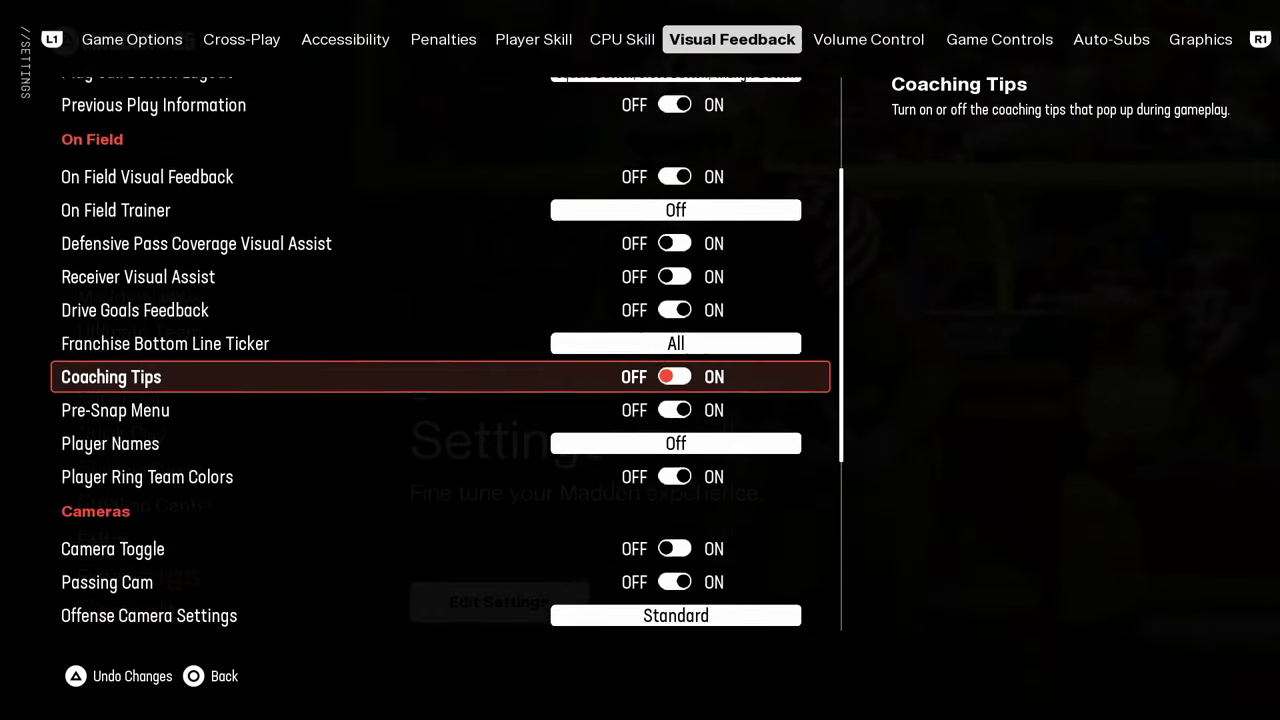
# Review the camera options and the accessibility options down to Contrast in the Visual Feedback settings.
pyautogui.press('Down')
pyautogui.press('Down')
pyautogui.press('Down')
pyautogui.press('Down')
pyautogui.press('Down')
pyautogui.press('Down')
pyautogui.press('Down')
pyautogui.press('Down')
pyautogui.press('Down')
pyautogui.press('Down')
pyautogui.press('Down')
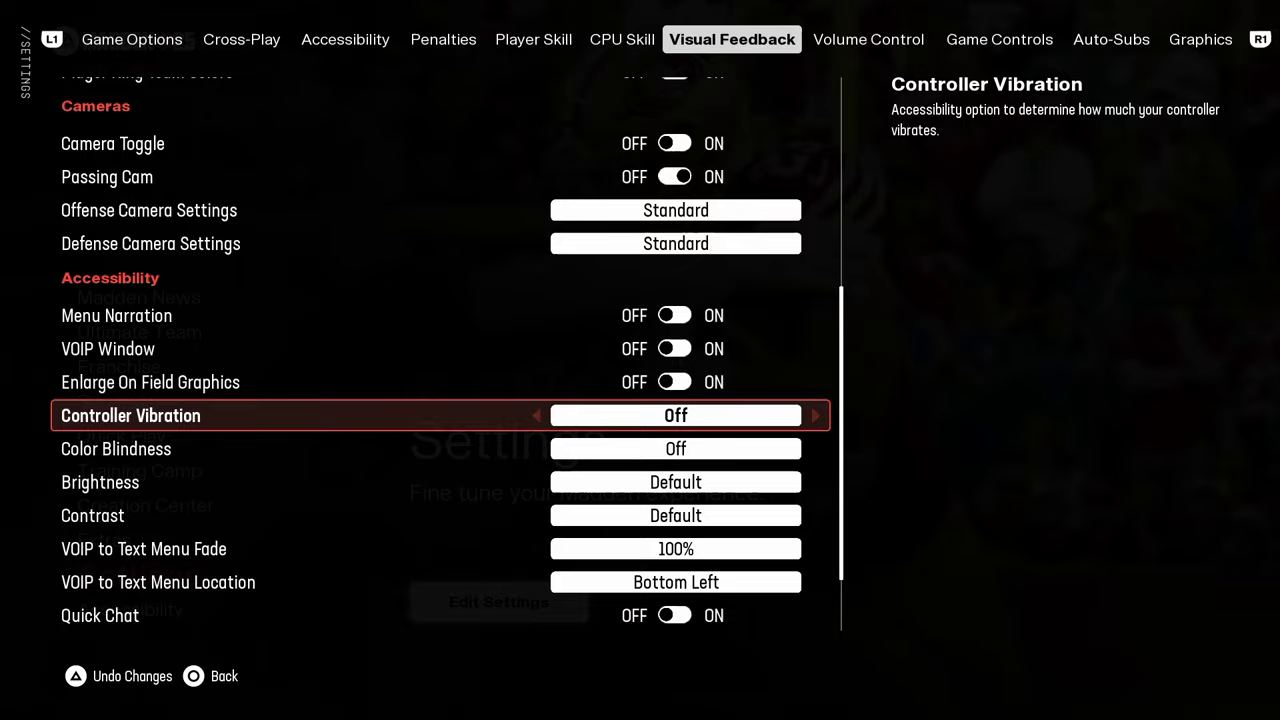
pyautogui.press('Up')
pyautogui.press('Up')
pyautogui.press('Down')
pyautogui.press('Down')
pyautogui.press('Down')
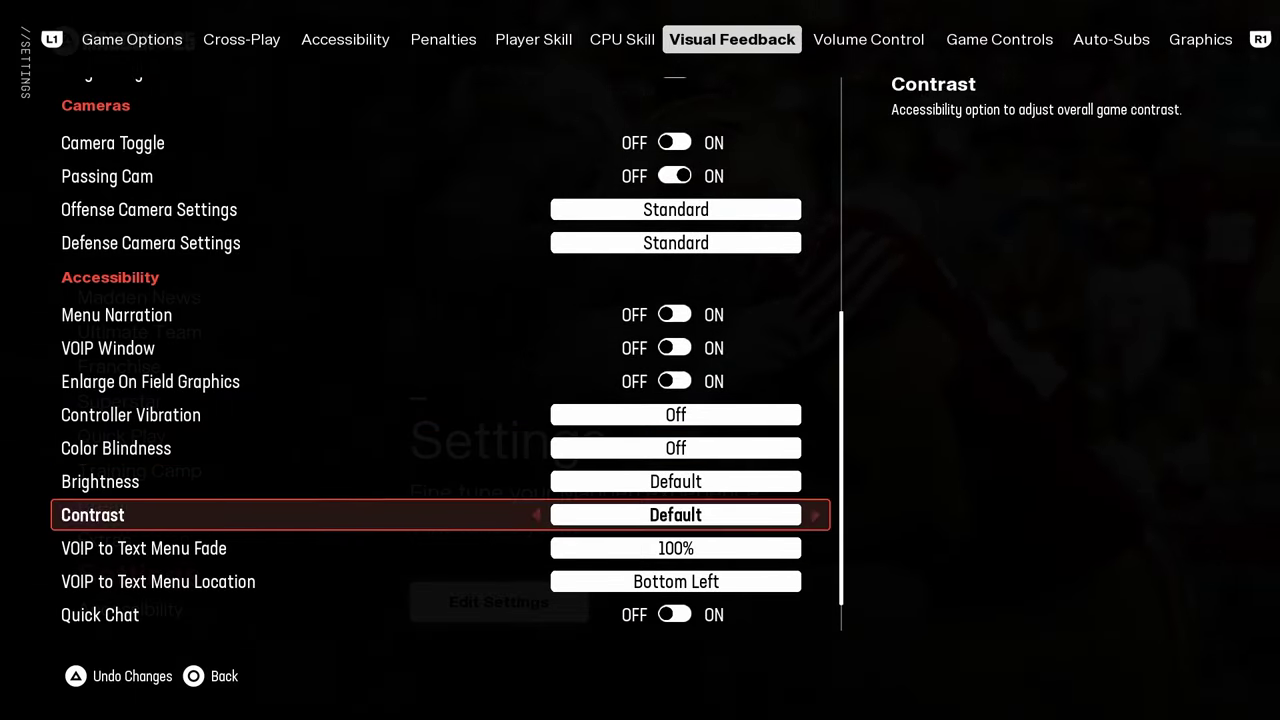
# Look back through the Visual Feedback settings from the camera options up to Defensive Pass Coverage Visual Assist.
pyautogui.press('Up')
pyautogui.press('Up')
pyautogui.press('Up')
pyautogui.press('Up')
pyautogui.press('Up')
pyautogui.press('Up')
pyautogui.press('Up')
pyautogui.press('Up')
pyautogui.press('Up')
pyautogui.press('Up')
pyautogui.press('Up')
pyautogui.press('Up')
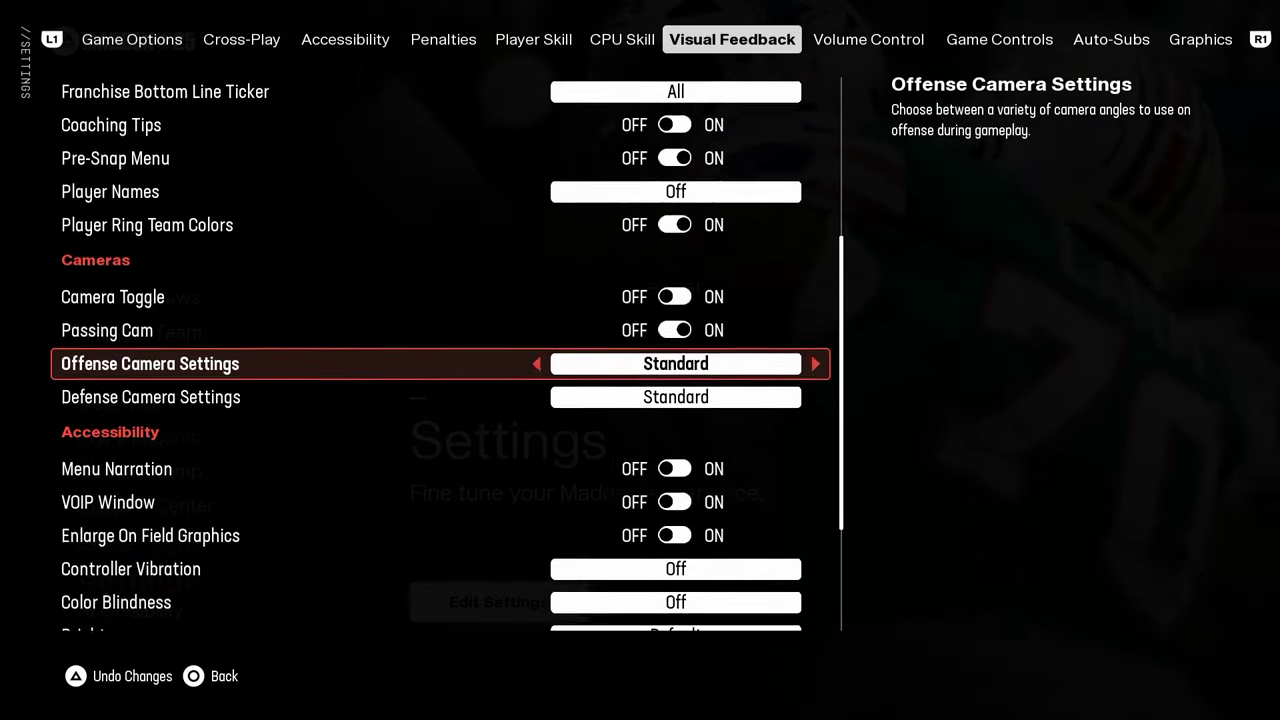
pyautogui.press('Up')
pyautogui.press('Up')
pyautogui.press('Up')
pyautogui.press('Up')
pyautogui.press('Up')
pyautogui.press('Up')
pyautogui.press('Up')
pyautogui.press('Up')
pyautogui.press('Up')
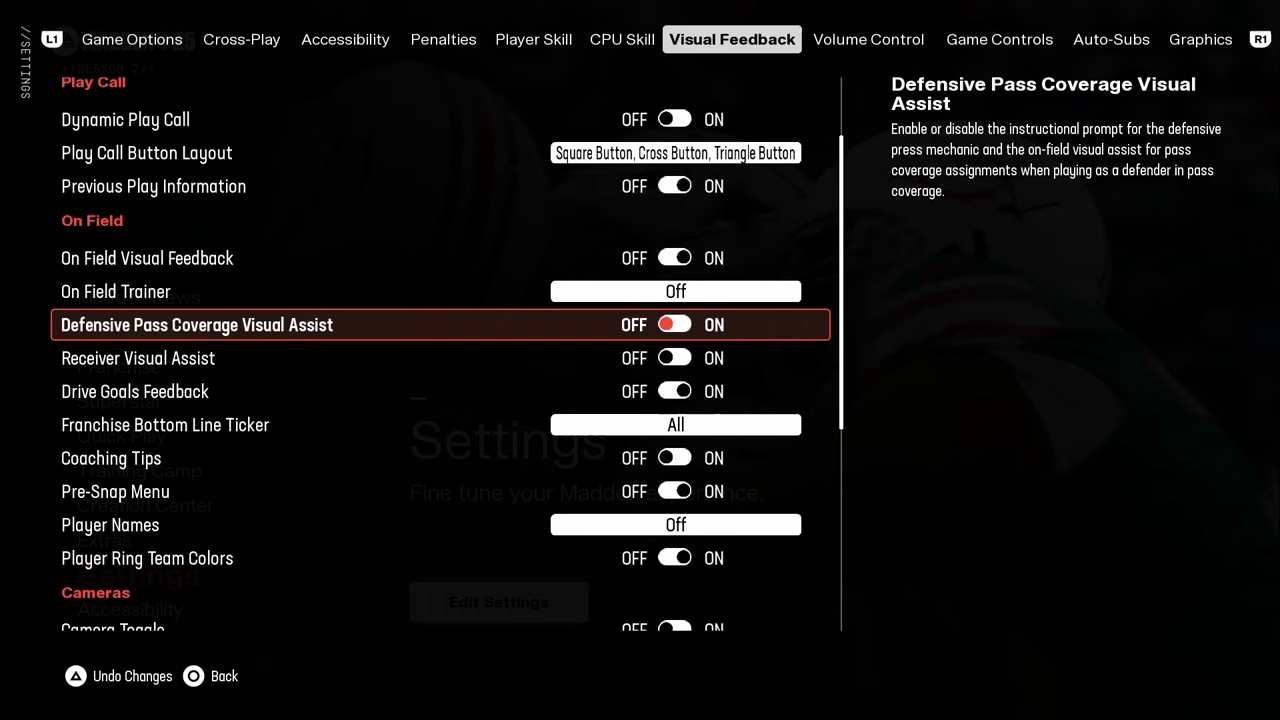
# Browse the settings categories from Game Controls through to the Graphics performance mode.
pyautogui.press('e')
pyautogui.press('e')
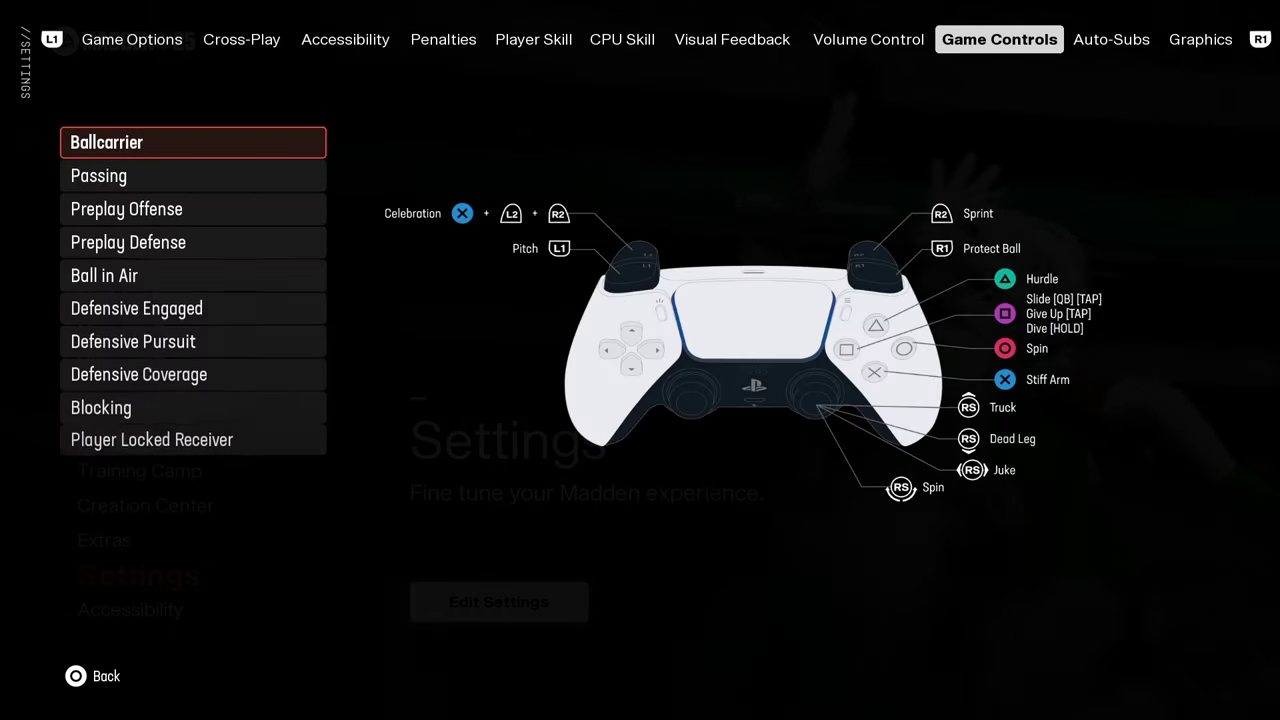
pyautogui.press('e')
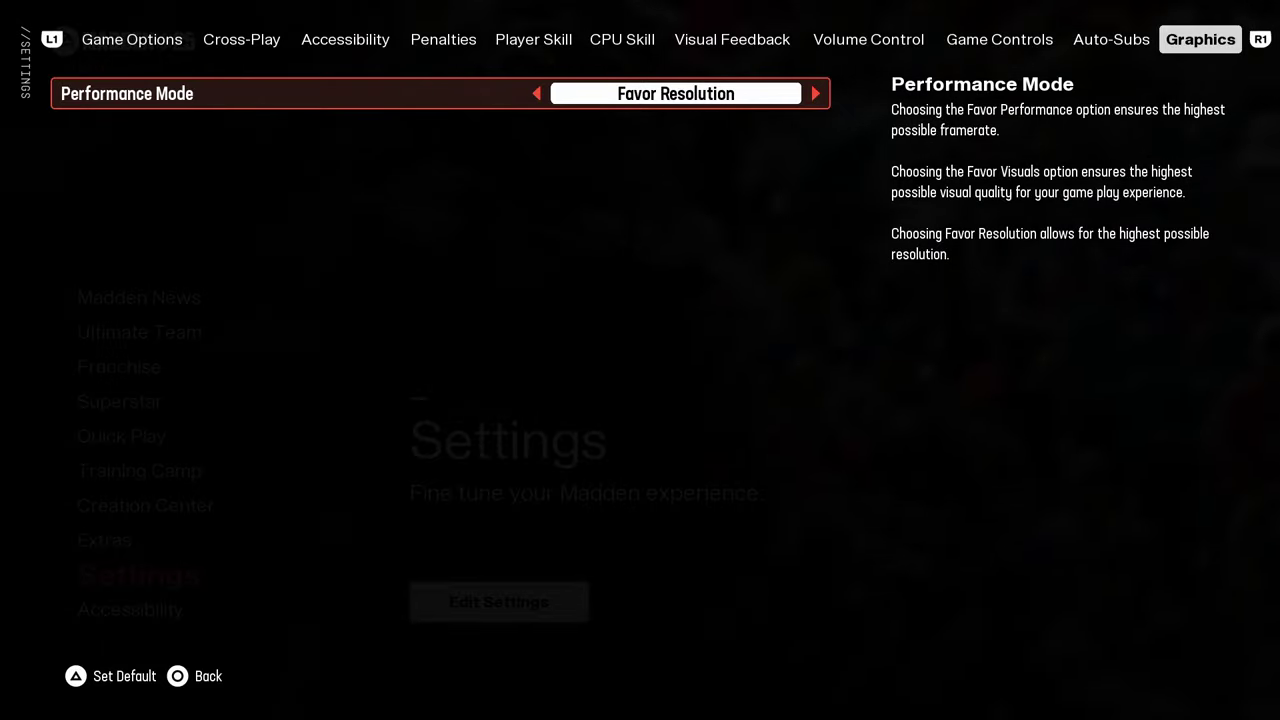
# Go back through Auto-Subs and Game Controls, check the Volume Control options down to In-Game Commentary, and return to Visual Feedback.
pyautogui.press('q')
pyautogui.press('q')
pyautogui.press('q')
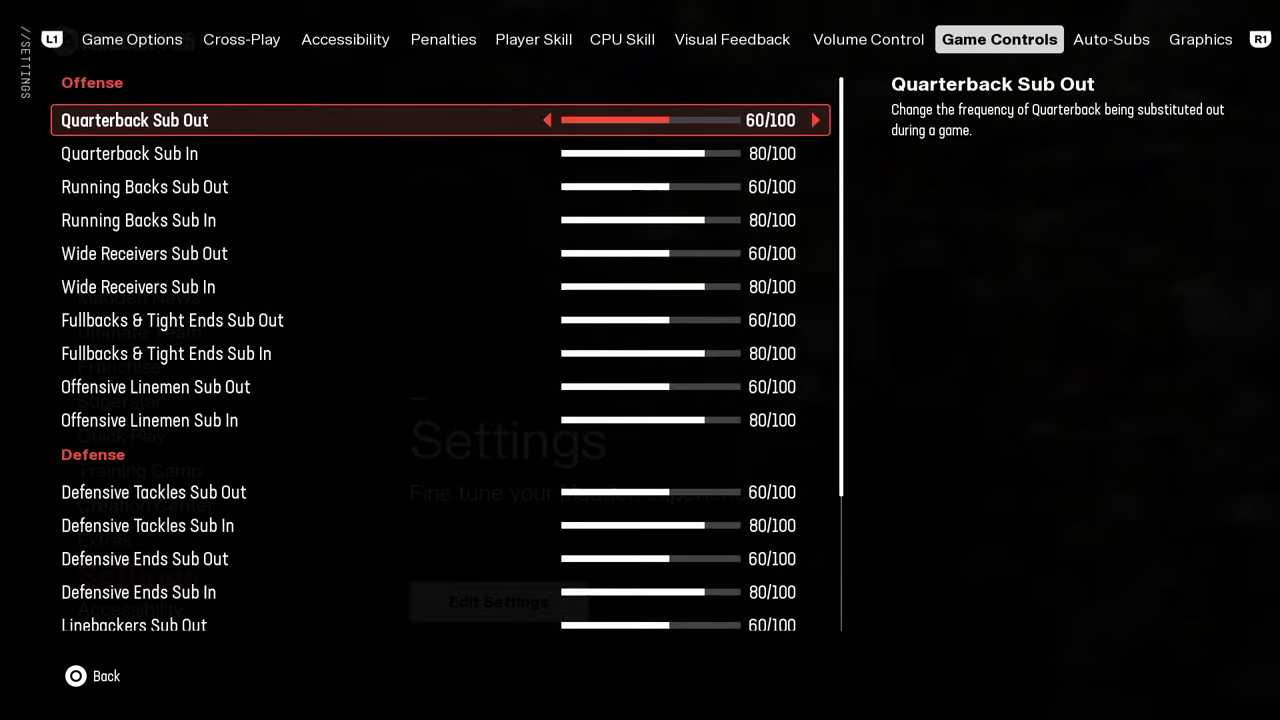
pyautogui.press('Down')
pyautogui.press('Down')
pyautogui.press('q')
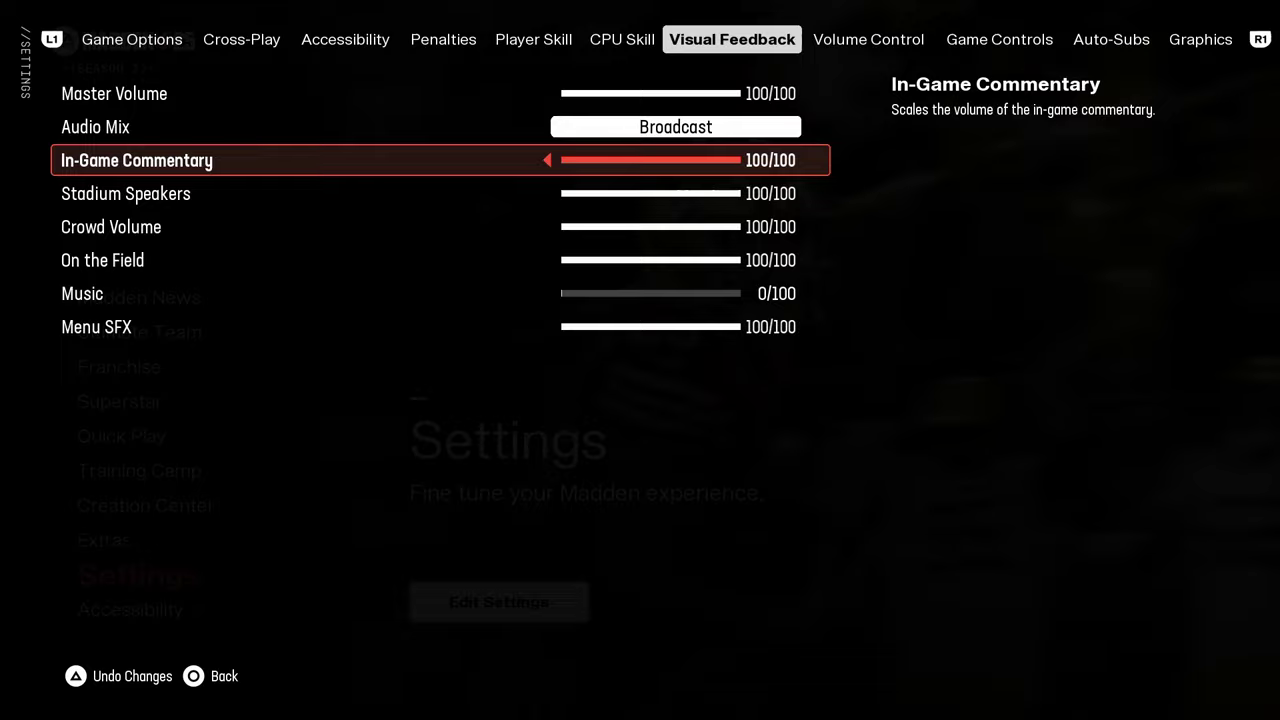
# Review the play call and on-field options in Visual Feedback down to Drive Goals Feedback.
pyautogui.press('Down')
pyautogui.press('Down')
pyautogui.press('Down')
pyautogui.press('Down')
pyautogui.press('Down')
pyautogui.press('Down')
pyautogui.press('Down')
pyautogui.press('Down')
pyautogui.press('Down')
pyautogui.press('Down')
pyautogui.press('Down')
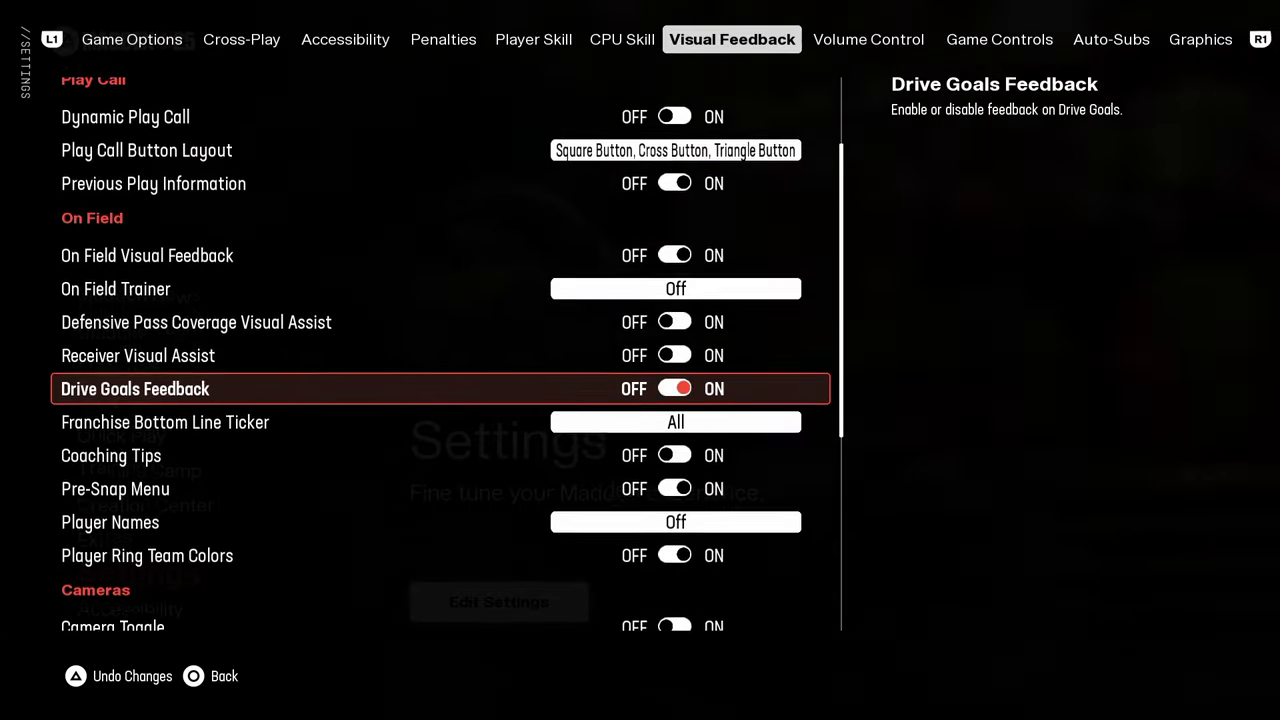
# Review the remaining Visual Feedback options through the camera settings down to Controller Vibration.
pyautogui.press('Down')
pyautogui.press('Down')
pyautogui.press('Down')
pyautogui.press('Down')
pyautogui.press('Down')
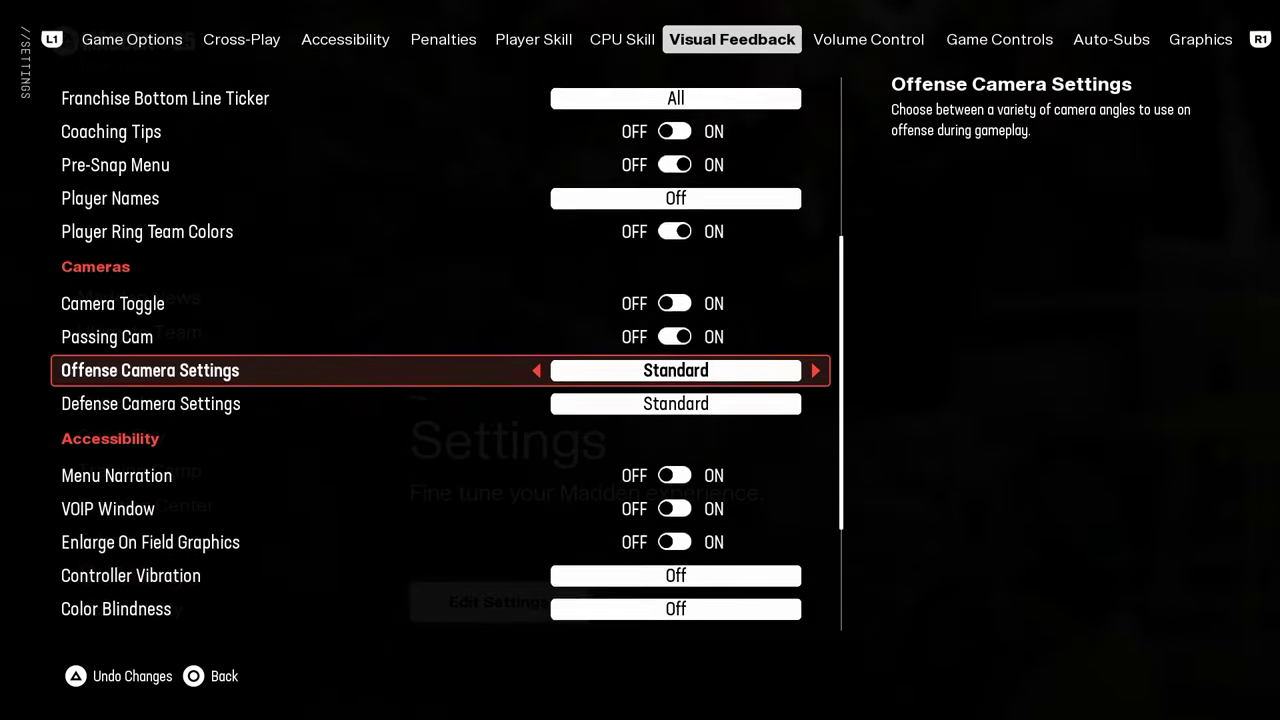
pyautogui.press('Down')
pyautogui.press('Down')
pyautogui.press('Down')
pyautogui.press('Down')
pyautogui.press('Down')
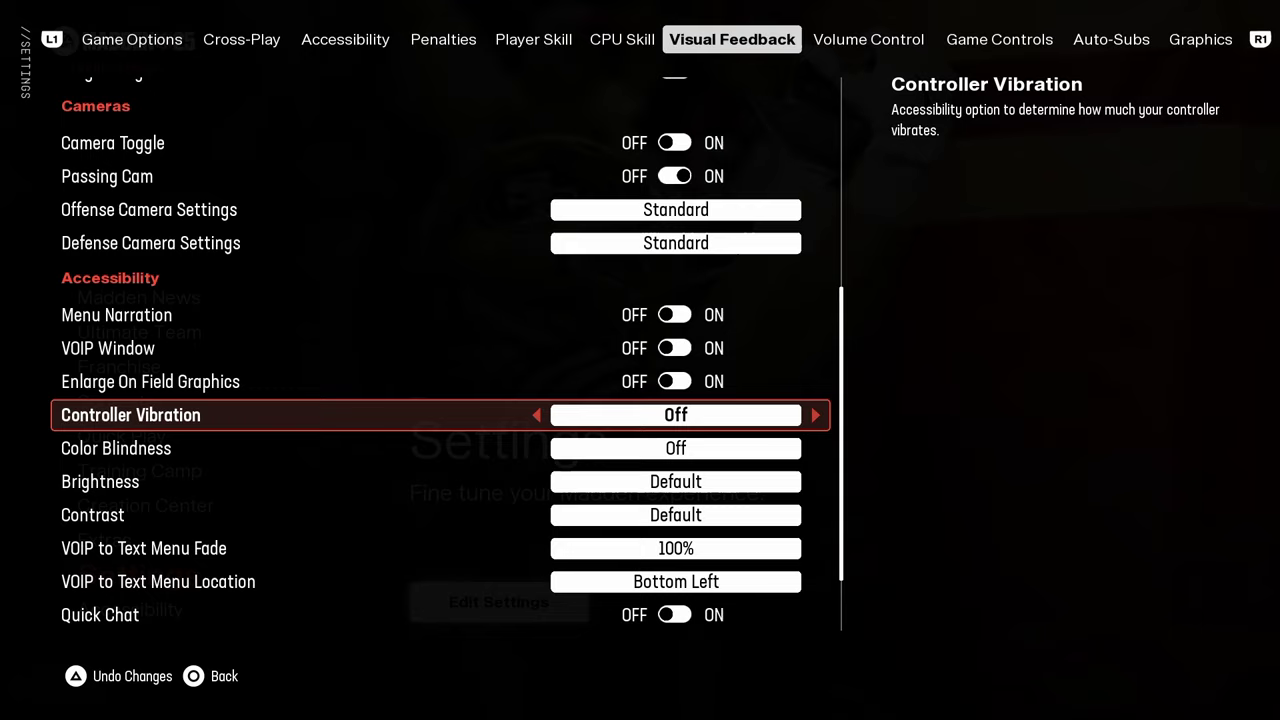
# Leave the general settings and go to the Ultimate Team mode.
pyautogui.press('Escape')
pyautogui.press('Up')
pyautogui.press('Up')
pyautogui.press('Up')
pyautogui.press('Up')
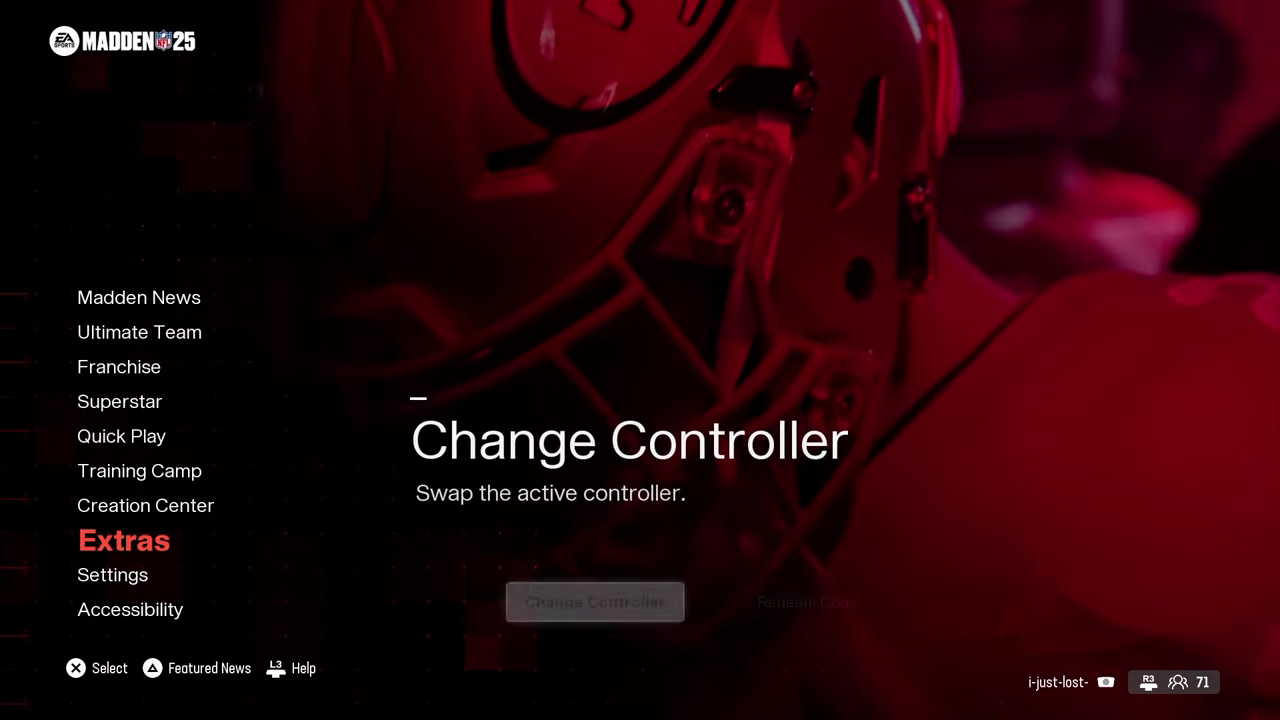
pyautogui.press('Up')
pyautogui.press('Up')
pyautogui.press('Up')
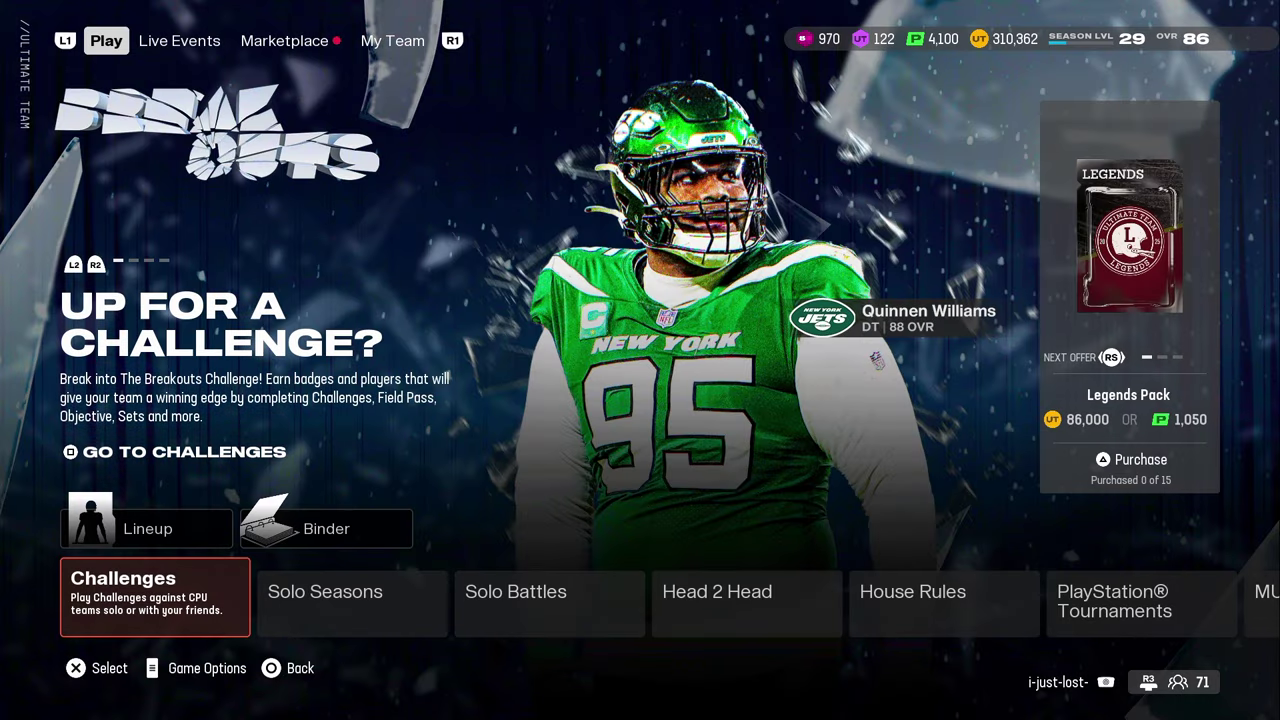
# Open the Ultimate Team game options and examine the UT settings down to Event Type.
pyautogui.press('Escape')
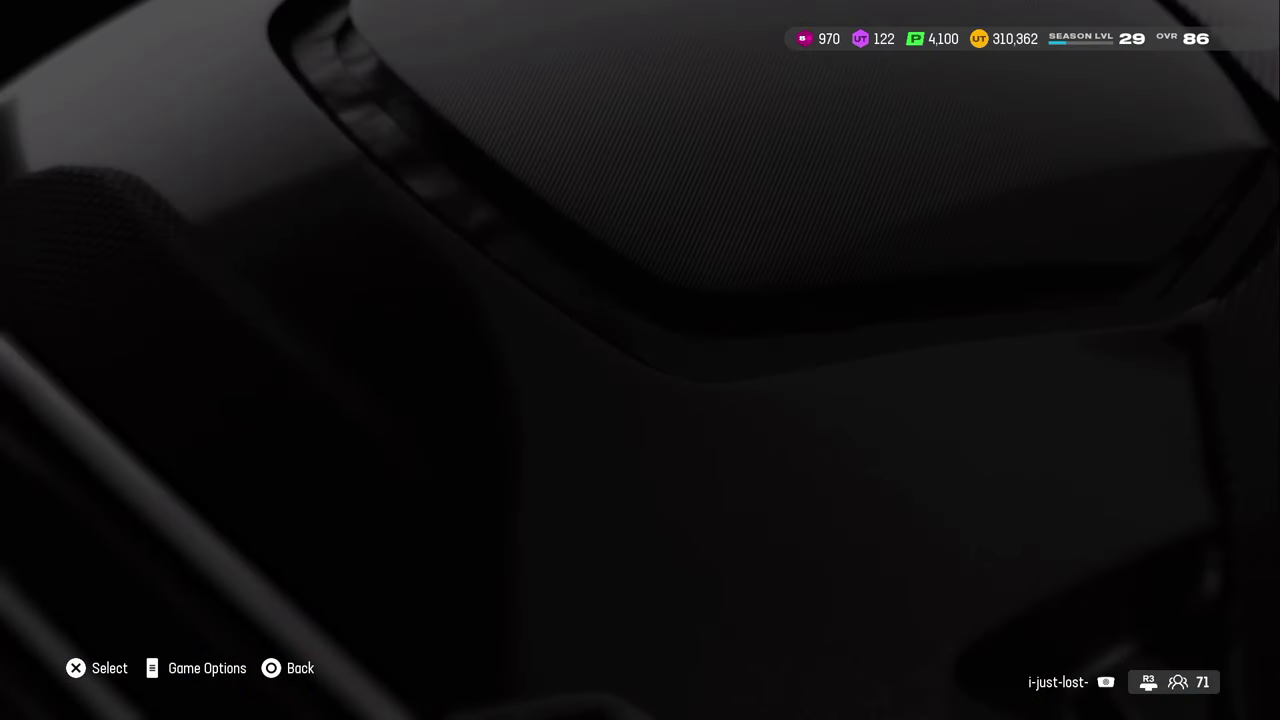
pyautogui.press('Down')
pyautogui.press('Down')
pyautogui.press('Down')
pyautogui.press('Down')
pyautogui.press('Down')
pyautogui.press('Down')
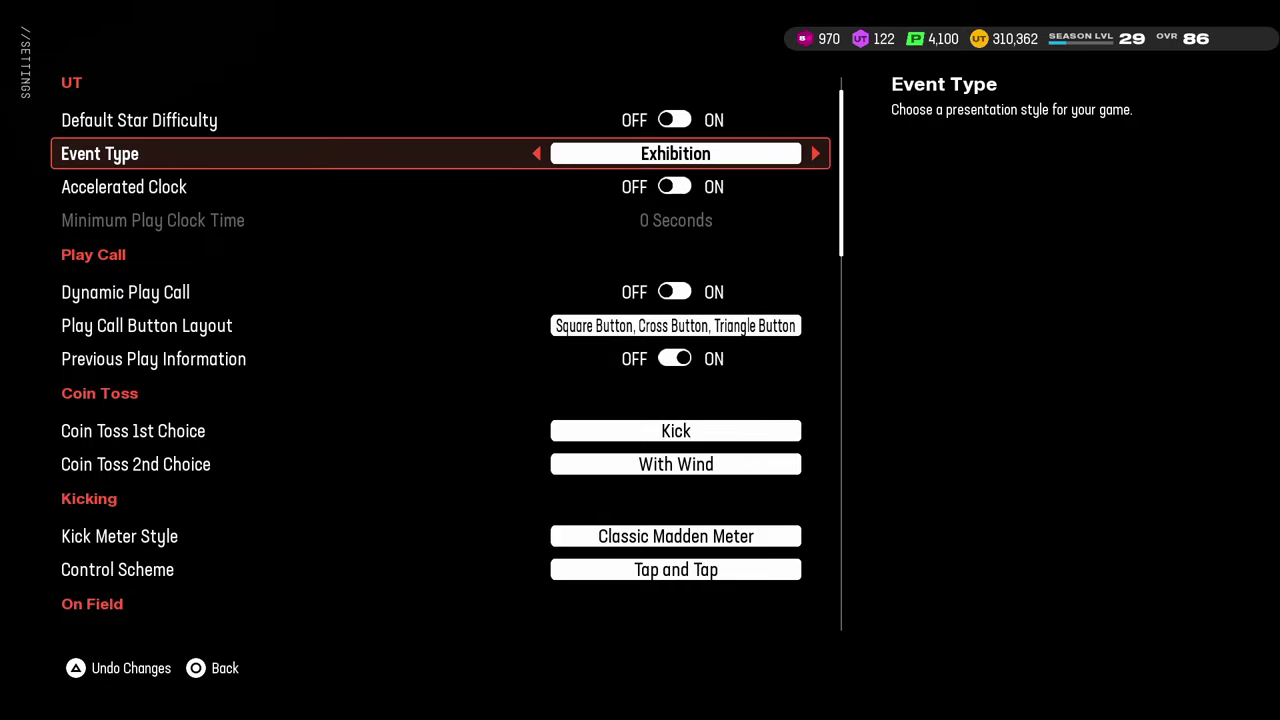
# Review the Ultimate Team clock, play call and coin toss options down to Coin Toss 2nd Choice.
pyautogui.press('Down')
pyautogui.press('Down')
pyautogui.press('Down')
pyautogui.press('Down')
pyautogui.press('Down')
pyautogui.press('Down')
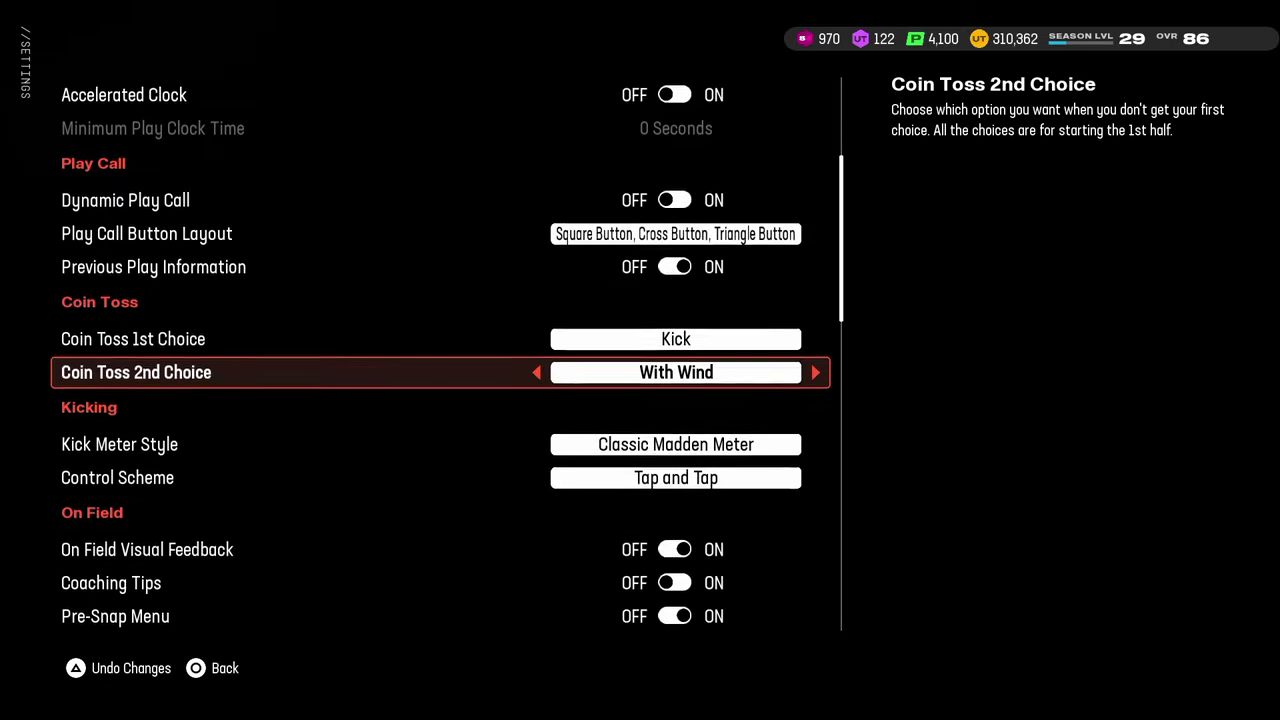
# Review the kicking and on-field options down to Pre-Snap Menu.
pyautogui.press('Left')
pyautogui.press('Down')
pyautogui.press('Down')
pyautogui.press('Down')
pyautogui.press('Down')
pyautogui.press('Down')
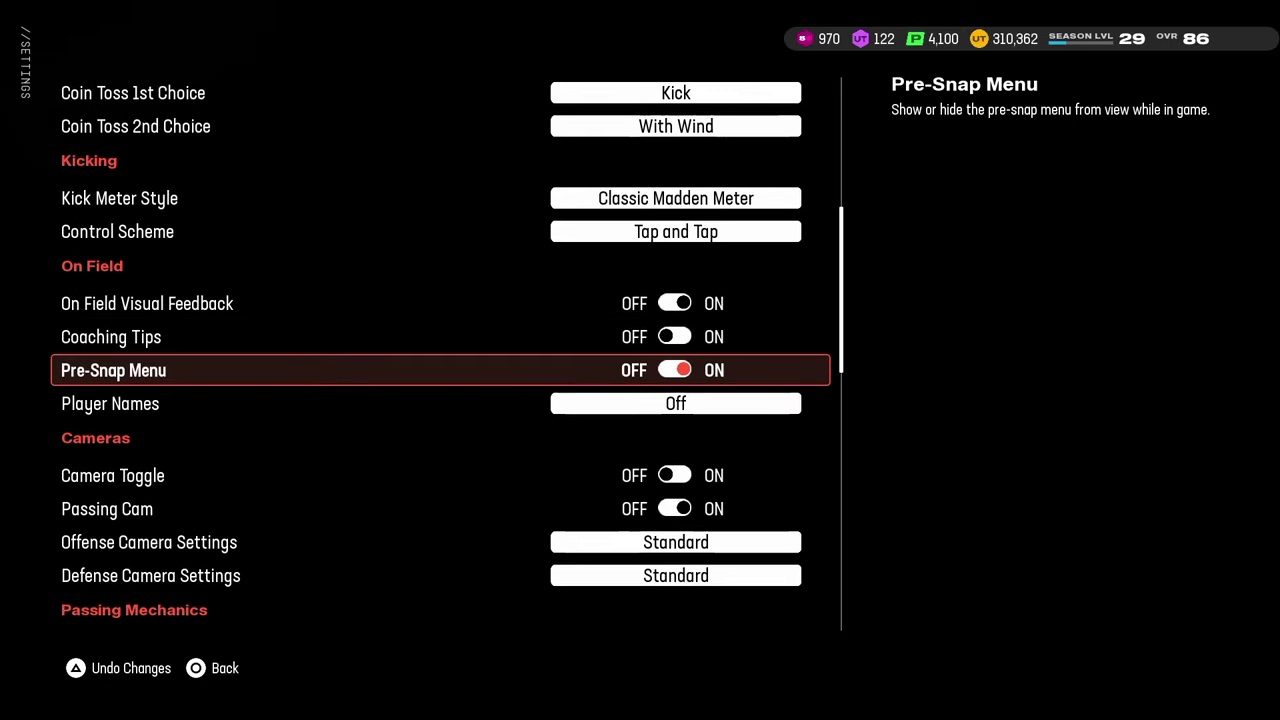
# Review the Player Names and camera options down to Passing Type.
pyautogui.press('Down')
pyautogui.press('Down')
pyautogui.press('Down')
pyautogui.press('Down')
pyautogui.press('Down')
pyautogui.press('Down')
pyautogui.press('Down')
pyautogui.press('Down')
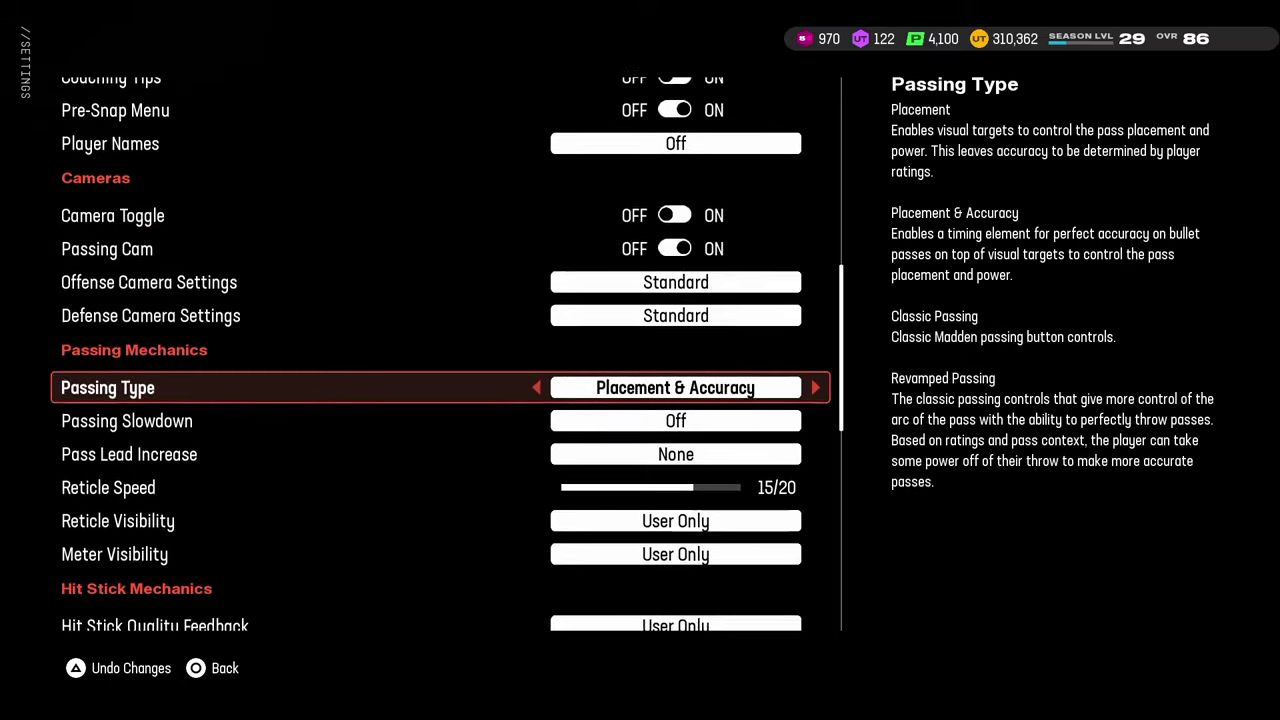
# Review the passing and hit stick mechanics down to Auto Flip Defensive Play Call.
pyautogui.press('Down')
pyautogui.press('Down')
pyautogui.press('Down')
pyautogui.press('Down')
pyautogui.press('Down')
pyautogui.press('Down')
pyautogui.press('Down')
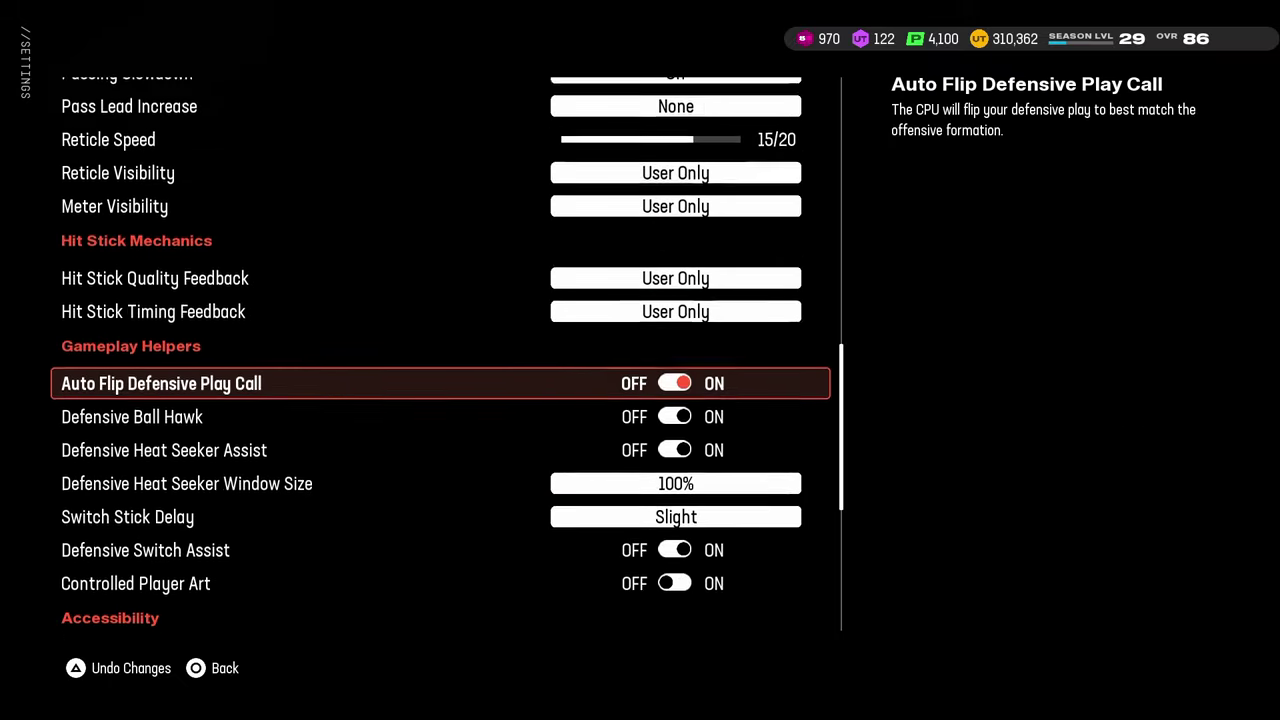
# Review the gameplay helpers and accessibility options down to Quick Chat at the end of the list.
pyautogui.press('Down')
pyautogui.press('Down')
pyautogui.press('Down')
pyautogui.press('Down')
pyautogui.press('Down')
pyautogui.press('Down')
pyautogui.press('Down')
pyautogui.press('Down')
pyautogui.press('Down')
pyautogui.press('Down')
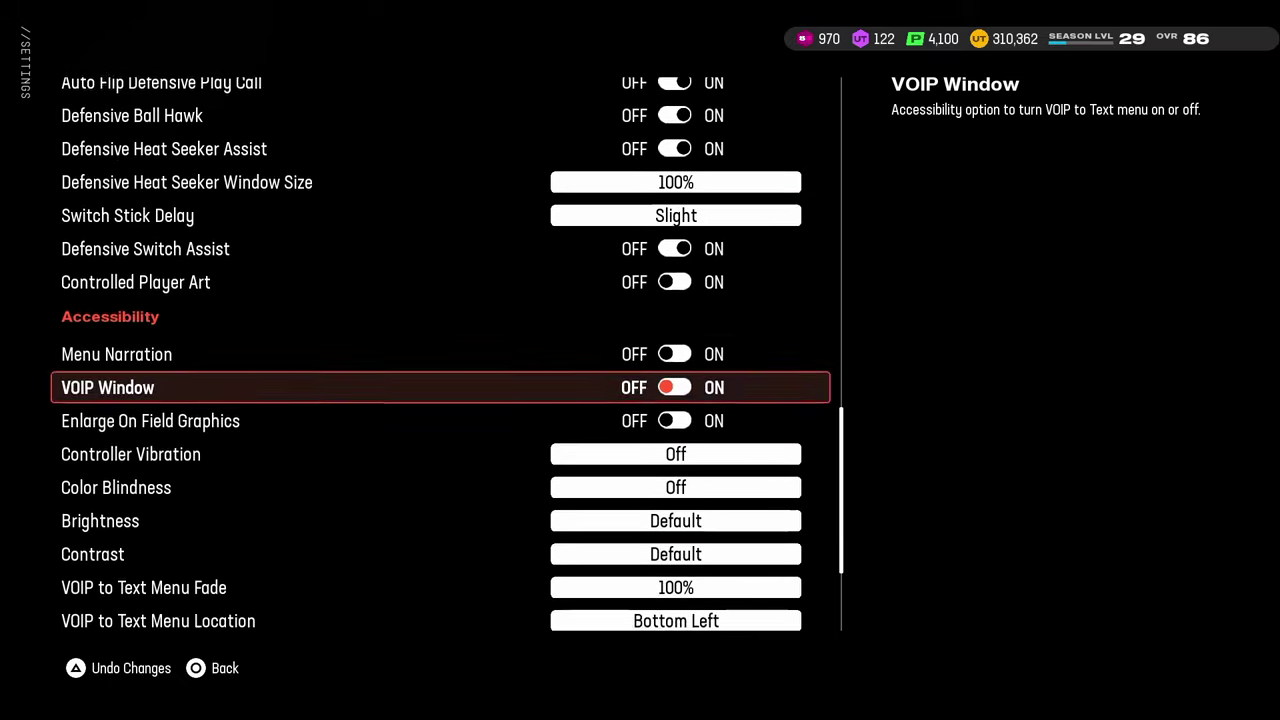
pyautogui.press('Down')
pyautogui.press('Down')
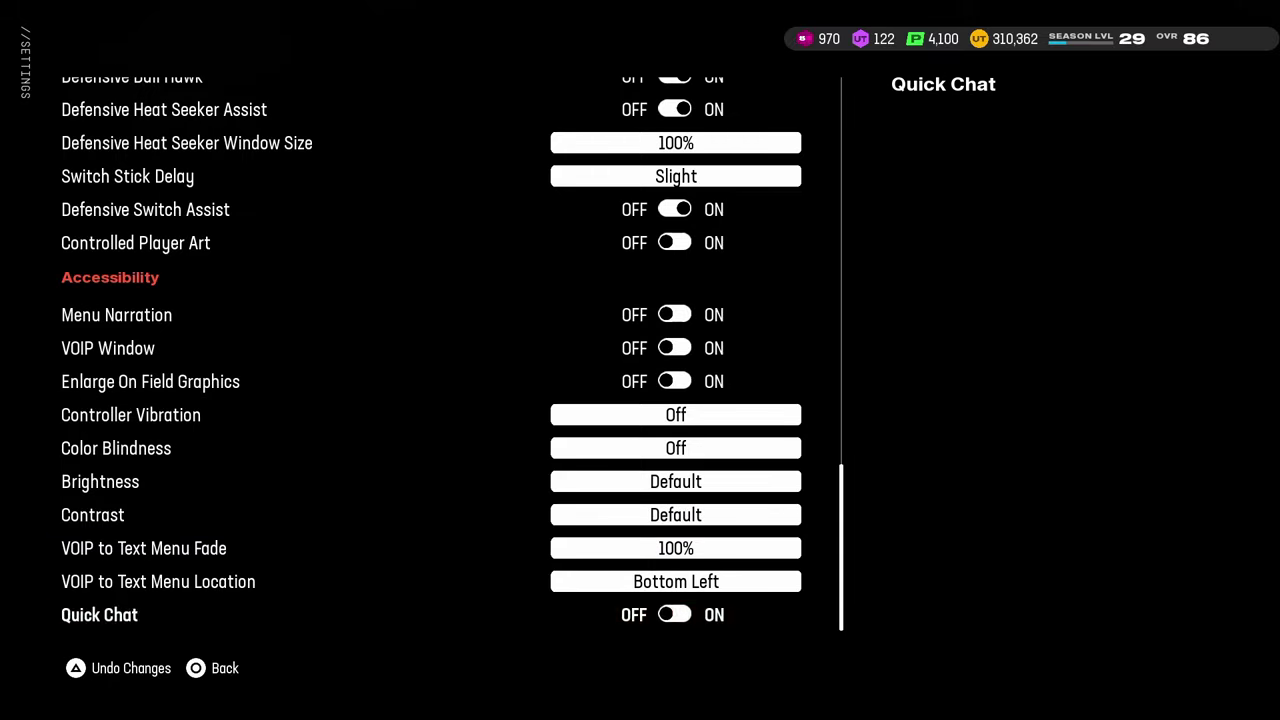
# Look back over the Ultimate Team accessibility options from Quick Chat up to Controller Vibration.
pyautogui.press('Up')
pyautogui.press('Up')
pyautogui.press('Up')
pyautogui.press('Up')
pyautogui.press('Up')
pyautogui.press('Up')
pyautogui.press('Up')
pyautogui.press('Up')
pyautogui.press('Up')
pyautogui.press('Up')
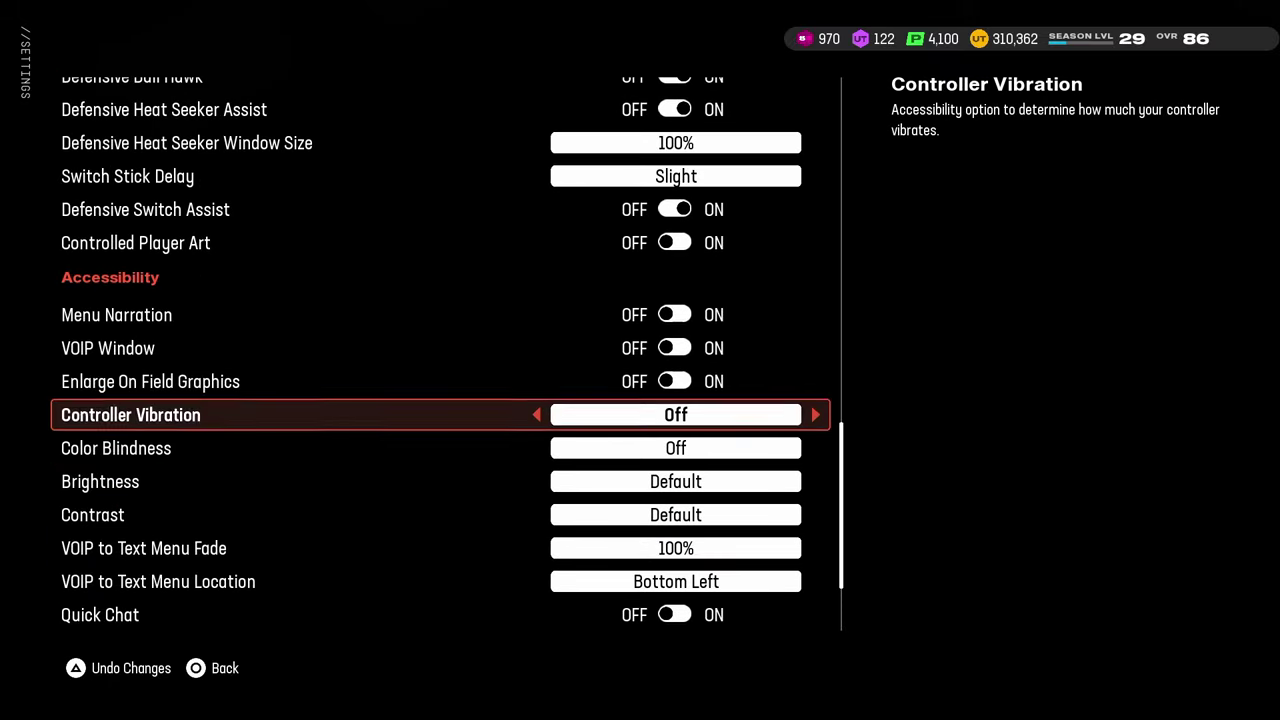
# Look back through the gameplay helpers up to Defensive Heat Seeker Assist.
pyautogui.press('Up')
pyautogui.press('Up')
pyautogui.press('Up')
pyautogui.press('Up')
pyautogui.press('Up')
pyautogui.press('Up')
pyautogui.press('Up')
pyautogui.press('Up')
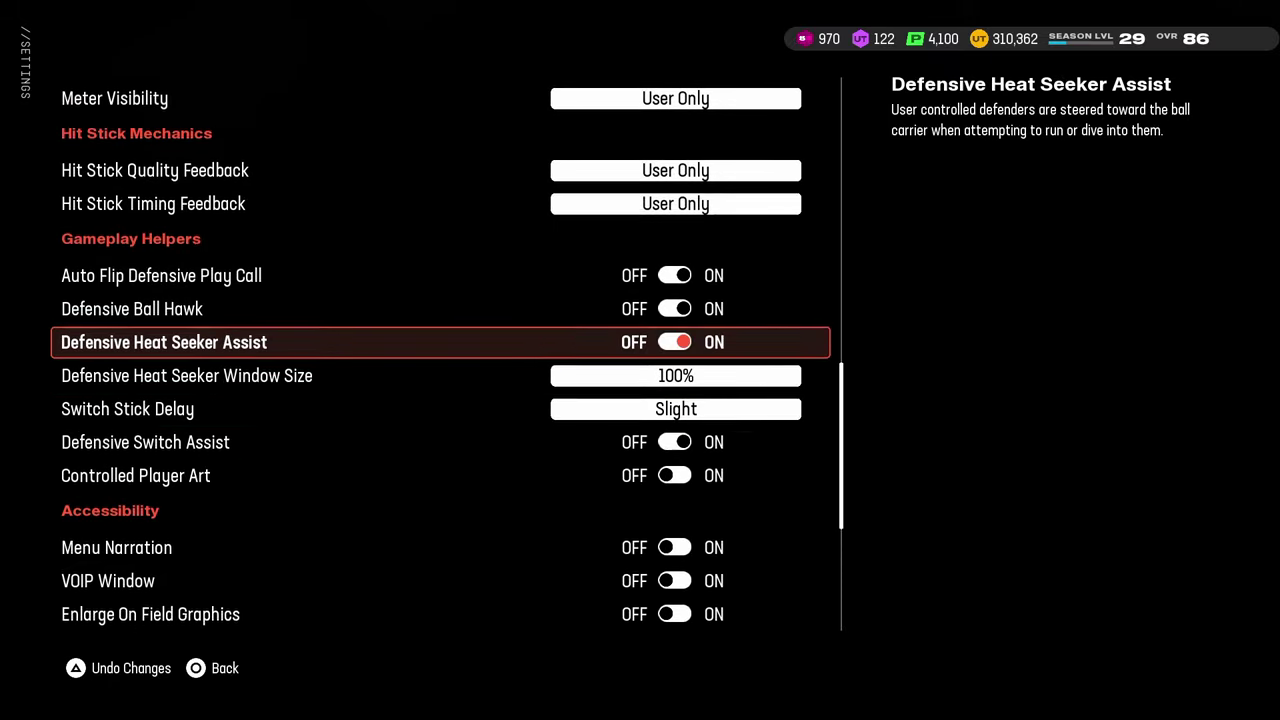
# Look back over the hit stick and passing mechanics up to Passing Slowdown.
pyautogui.press('Up')
pyautogui.press('Up')
pyautogui.press('Up')
pyautogui.press('Up')
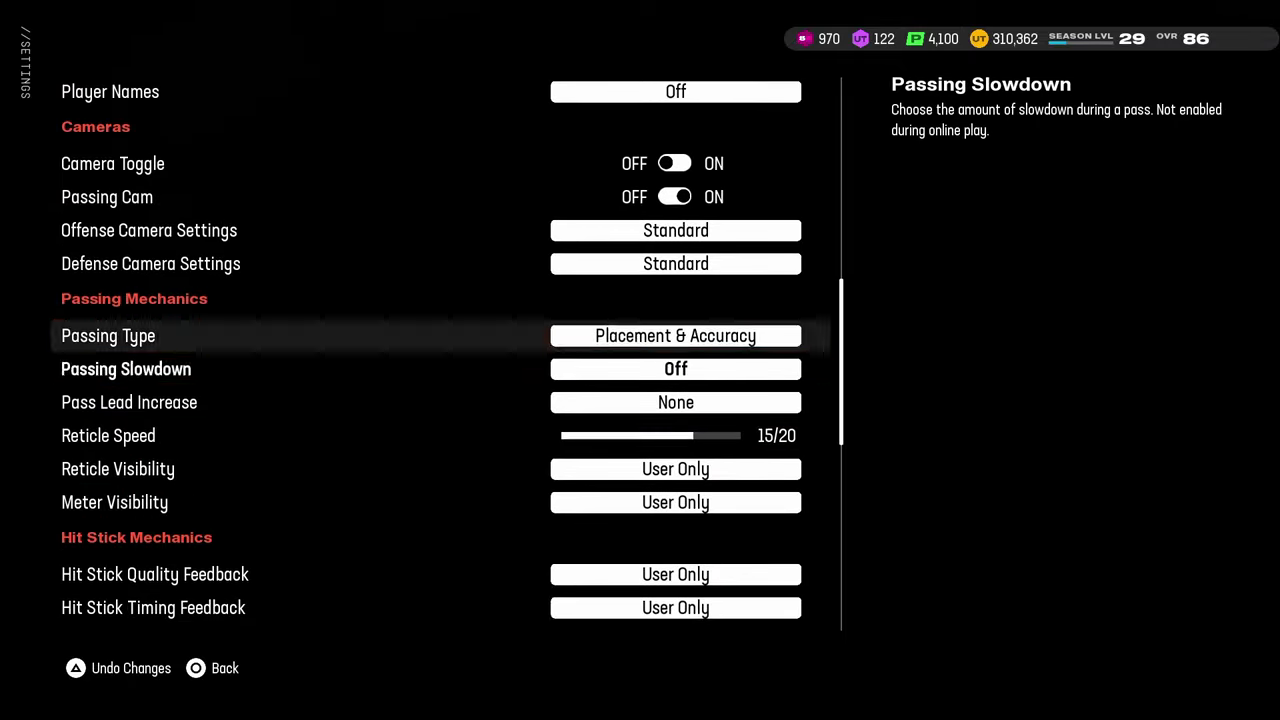
# Recheck the passing, hit stick and gameplay helper options down to Defensive Ball Hawk.
pyautogui.press('Down')
pyautogui.press('Down')
pyautogui.press('Down')
pyautogui.press('Down')
pyautogui.press('Down')
pyautogui.press('Down')
pyautogui.press('Down')
pyautogui.press('Down')
pyautogui.press('Down')
pyautogui.press('Down')
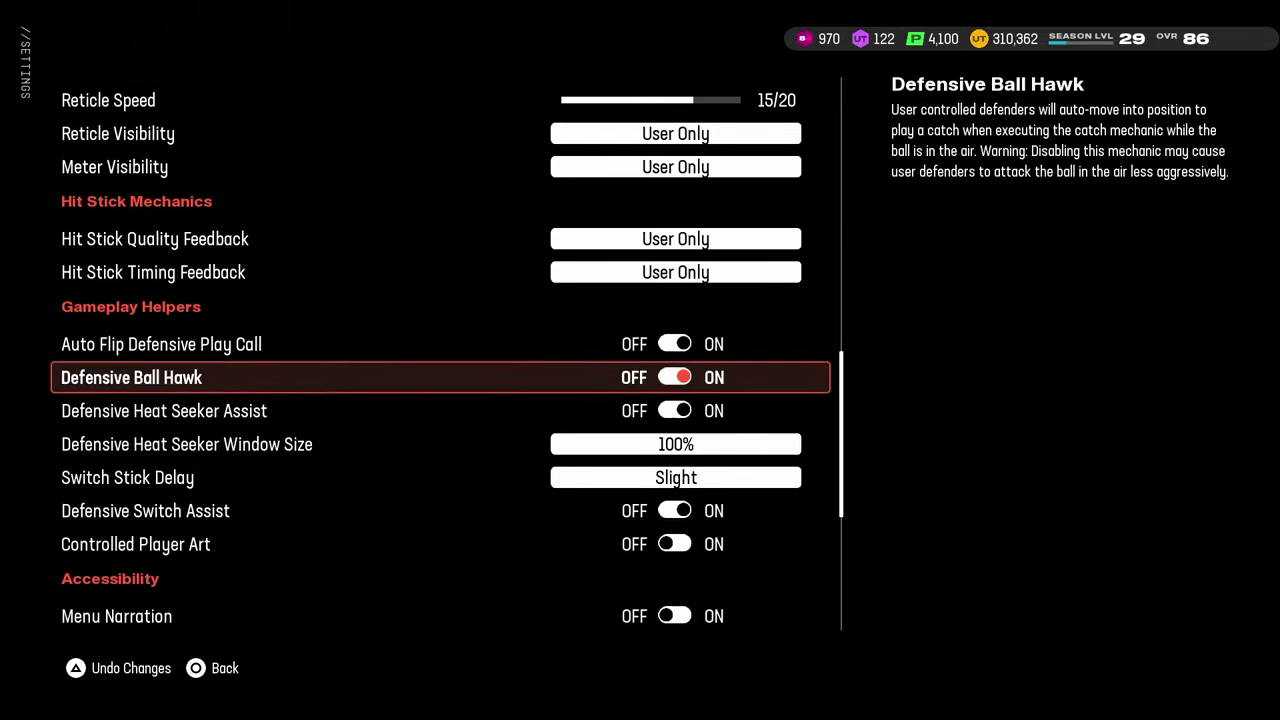
pyautogui.press('Up')
pyautogui.press('Up')
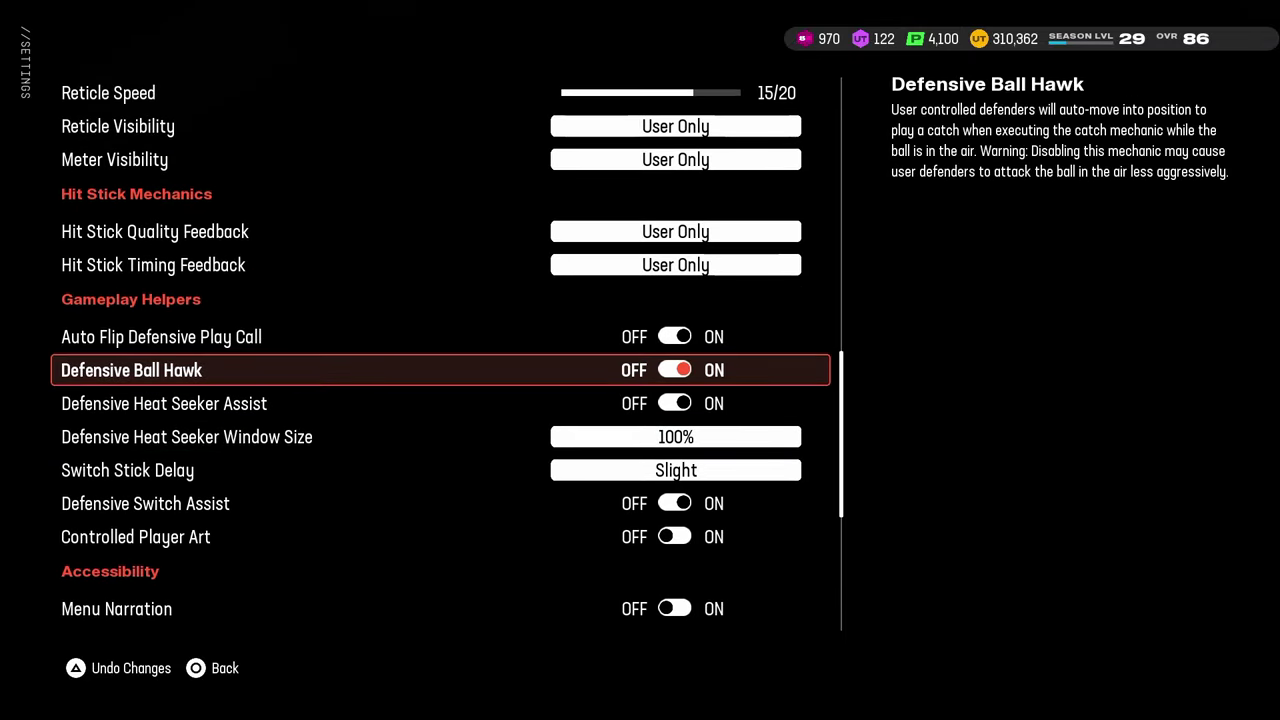